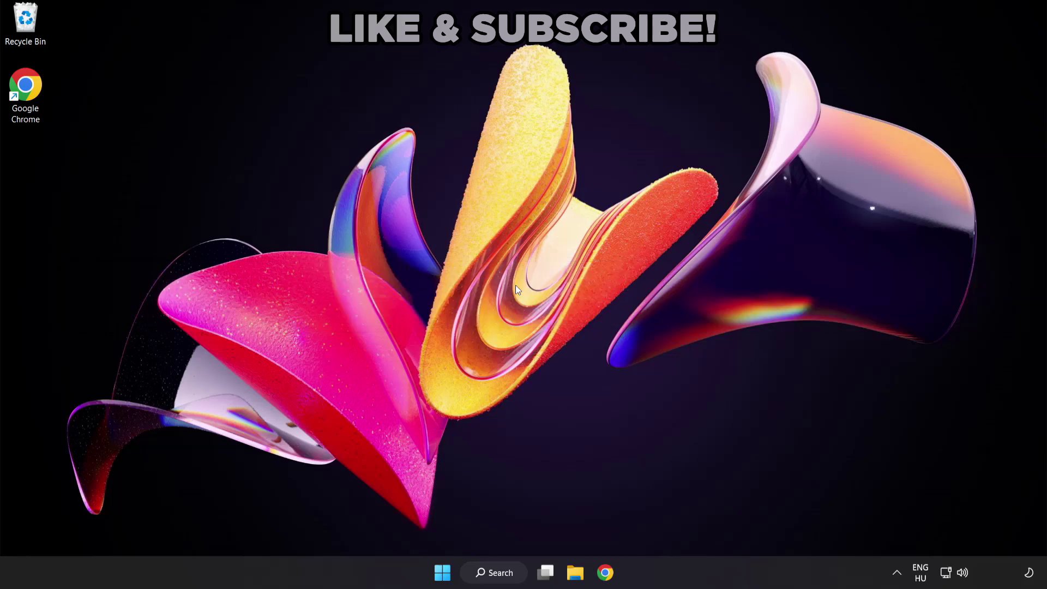
Step: Search Windows for 'device manager' and open Device Manager from the results
left_click(503, 577)
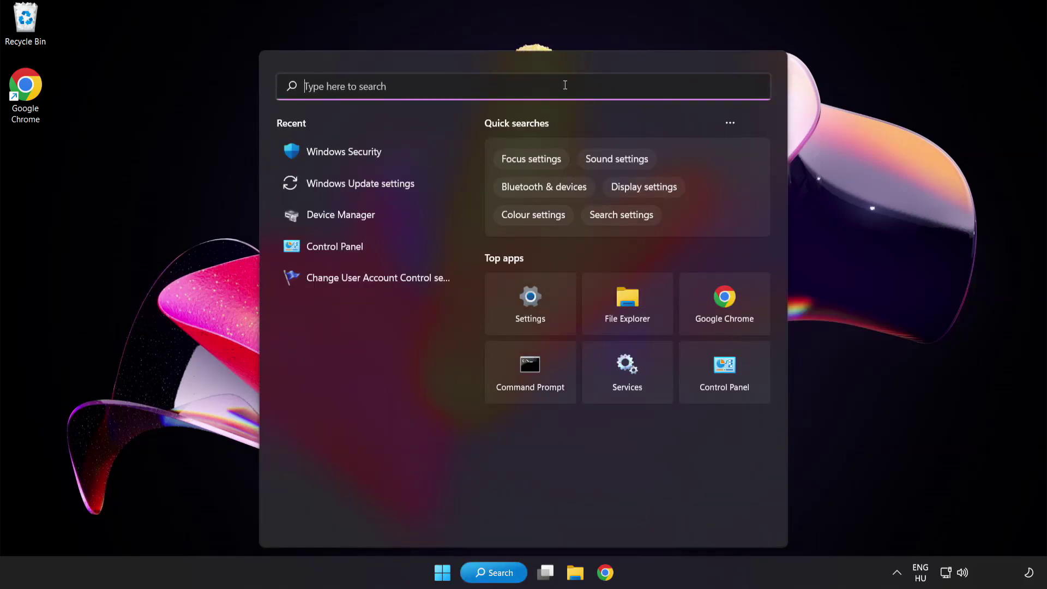
type("device ma")
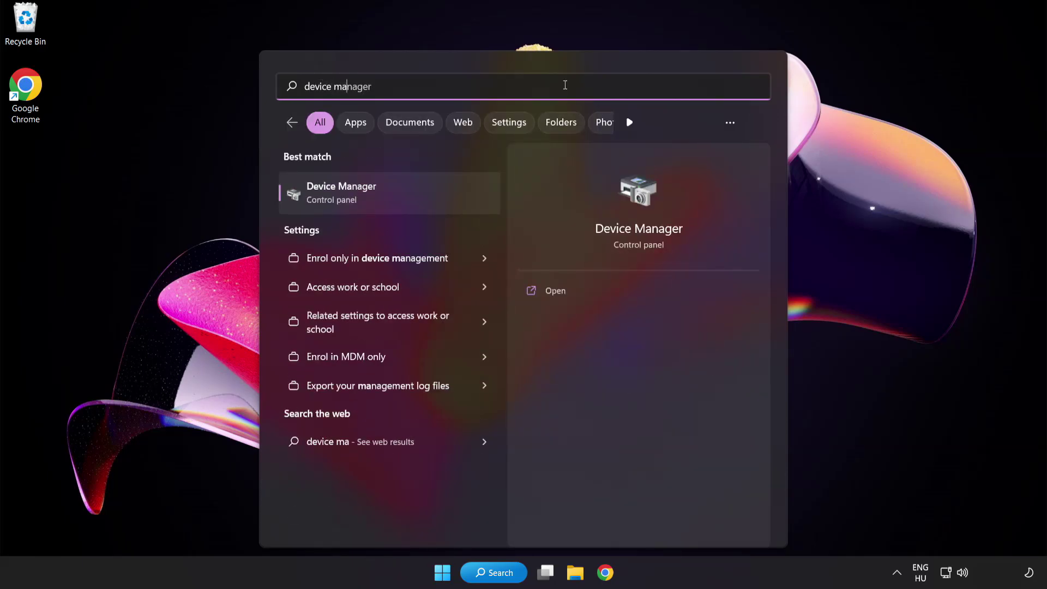
type("nager")
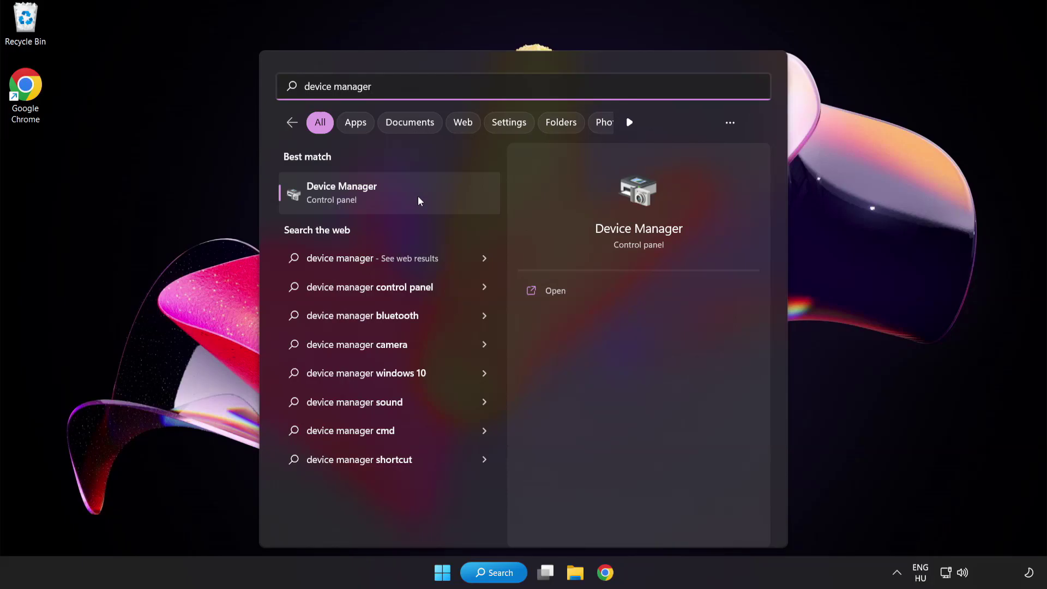
left_click(418, 196)
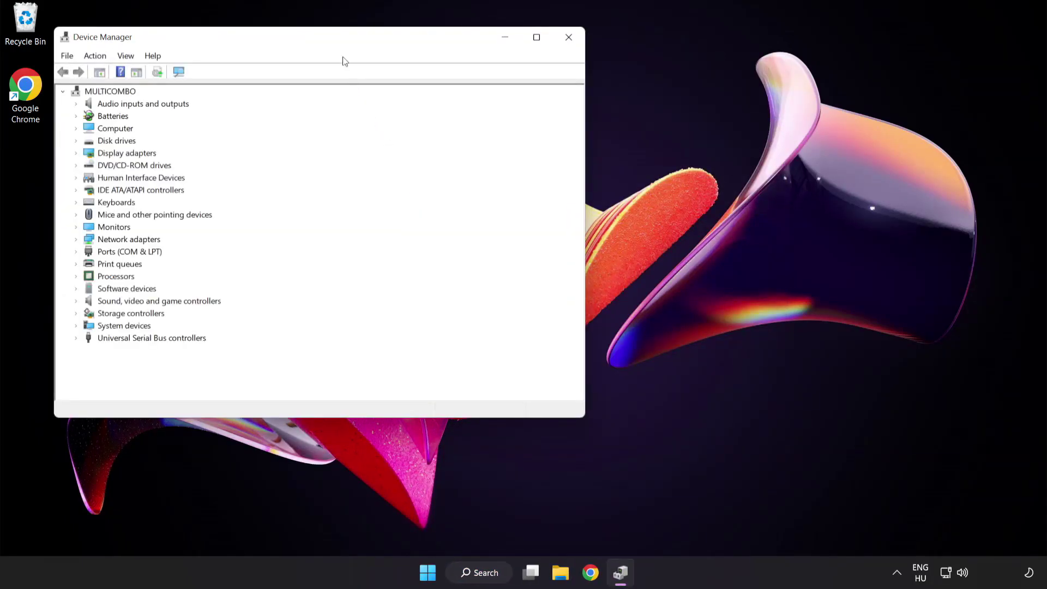
Step: Run an automatic driver search for the VMware SVGA 3D display adapter, then close the wizard
left_click_drag(337, 42, 513, 109)
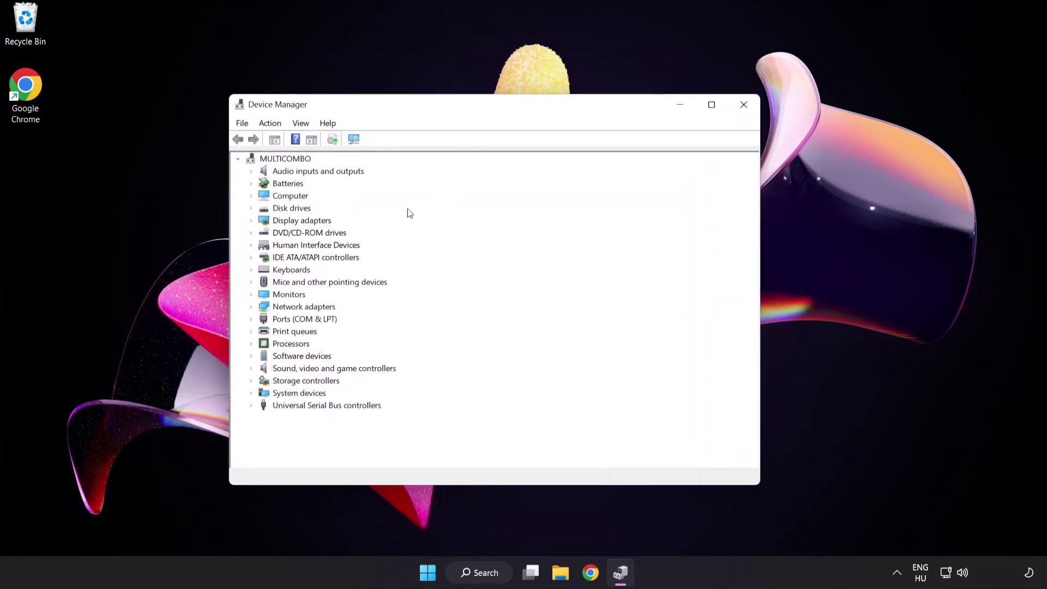
left_click(323, 224)
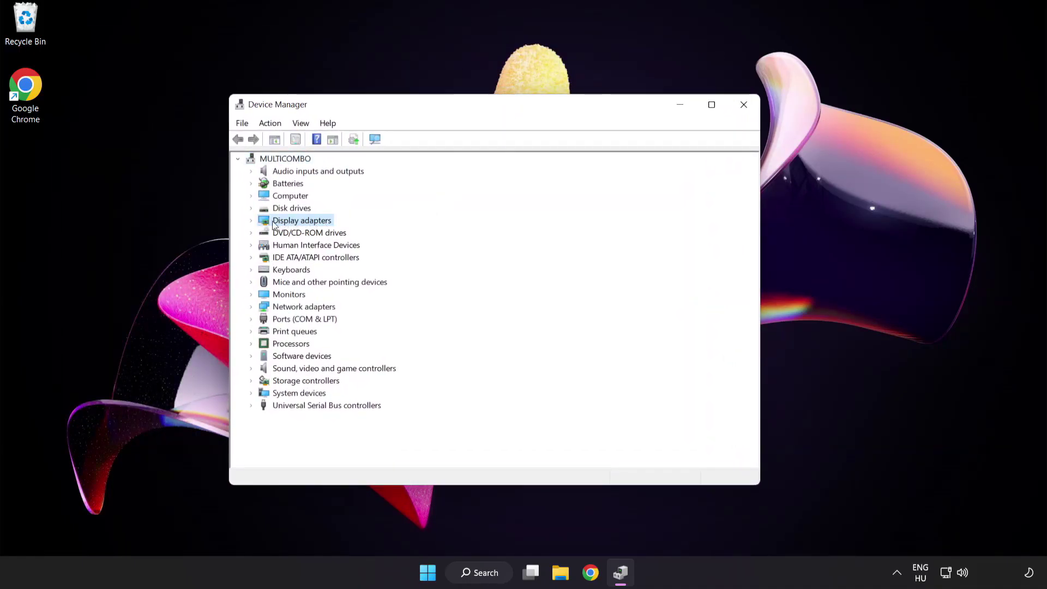
left_click(252, 222)
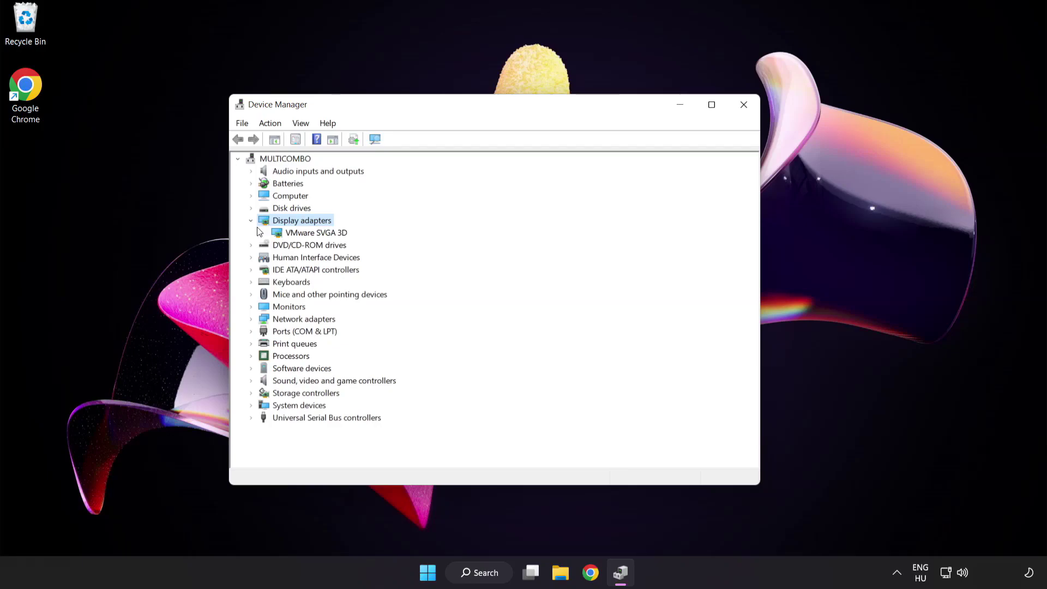
left_click(276, 235)
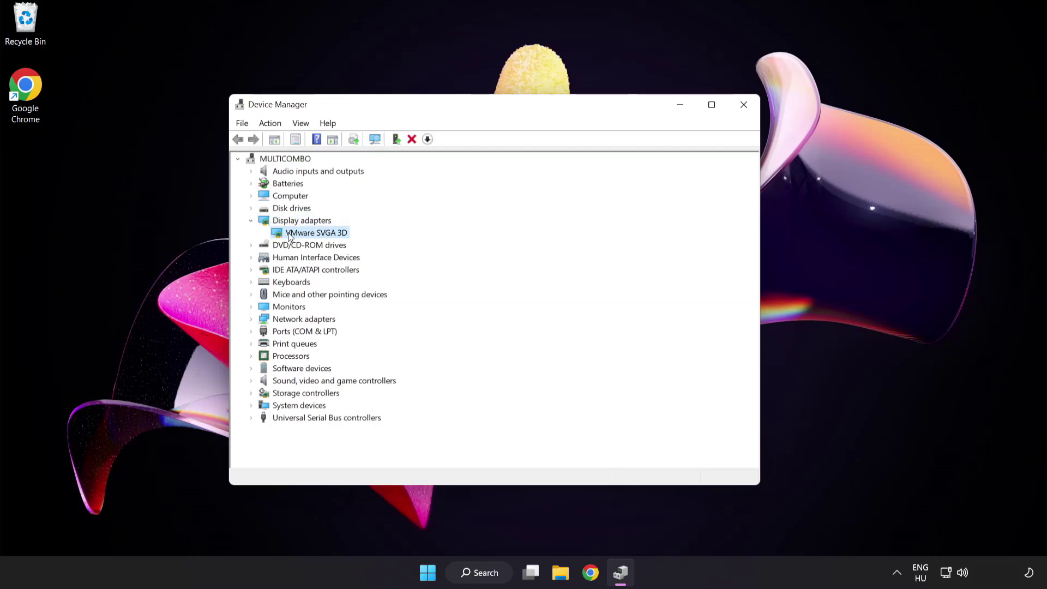
right_click(309, 233)
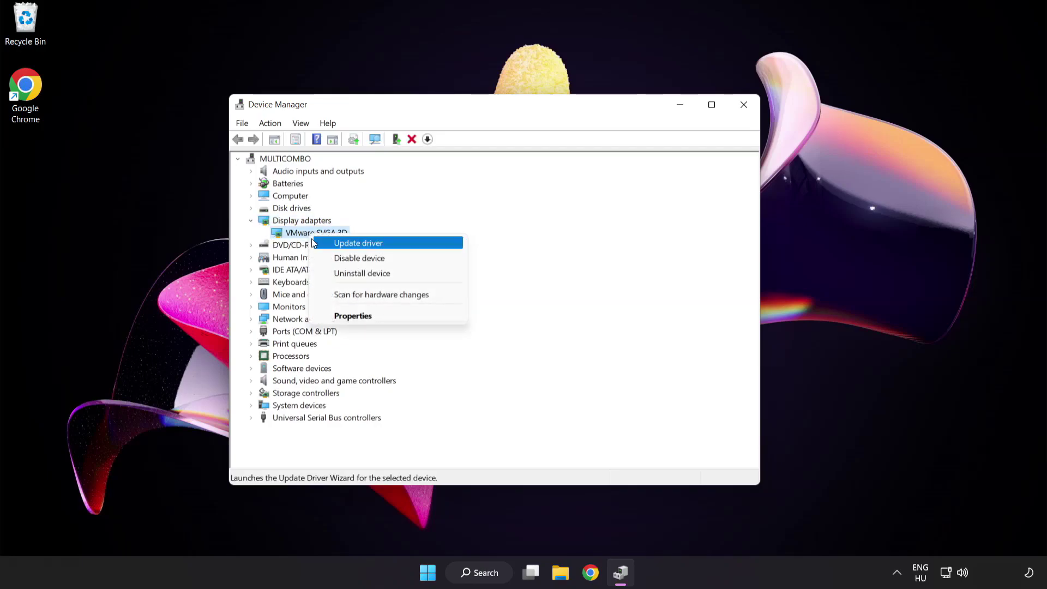
left_click(406, 241)
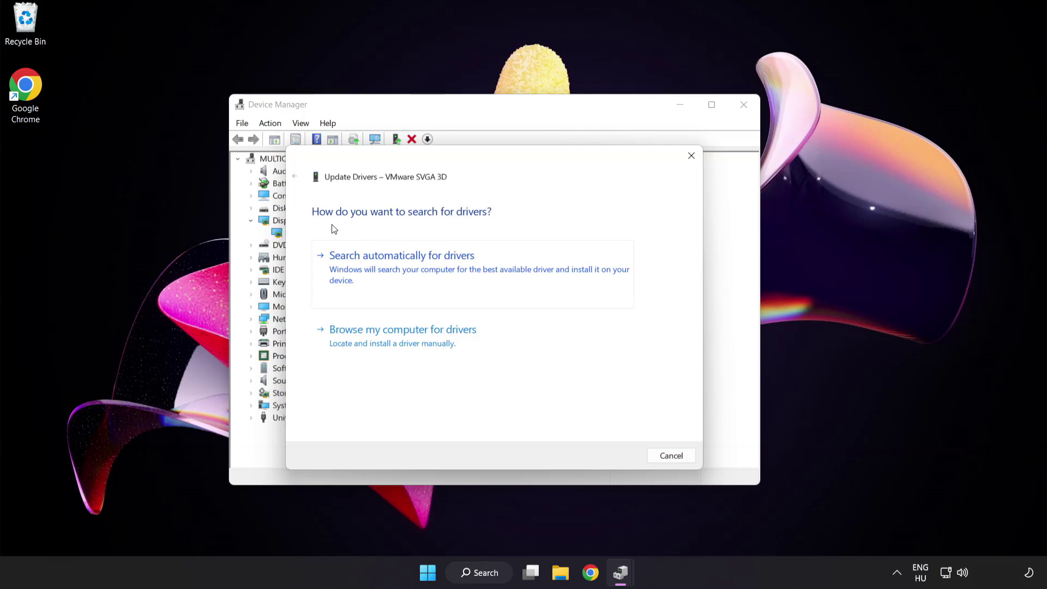
left_click(456, 271)
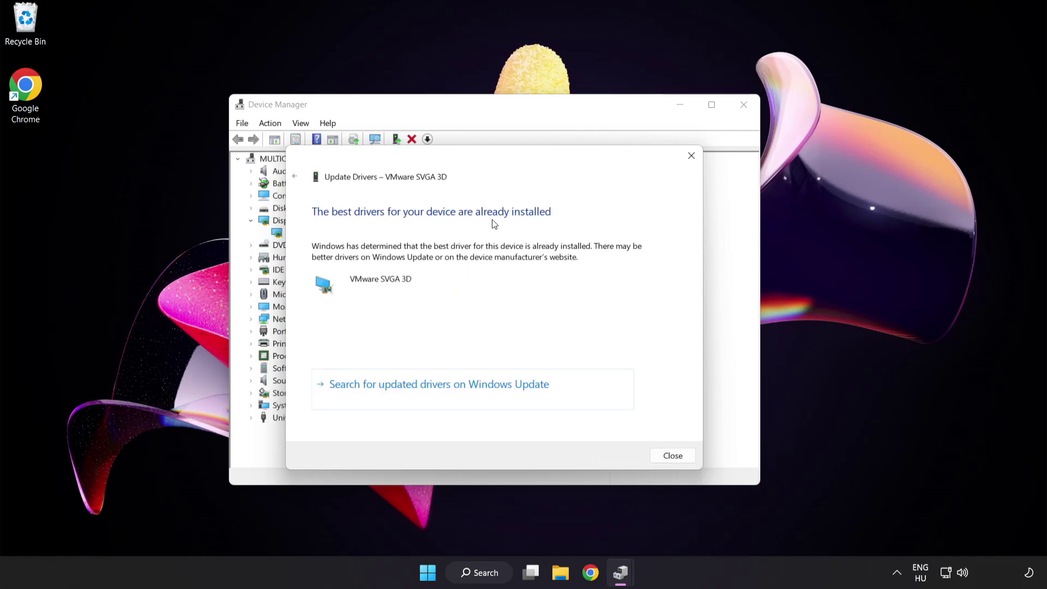
left_click(669, 458)
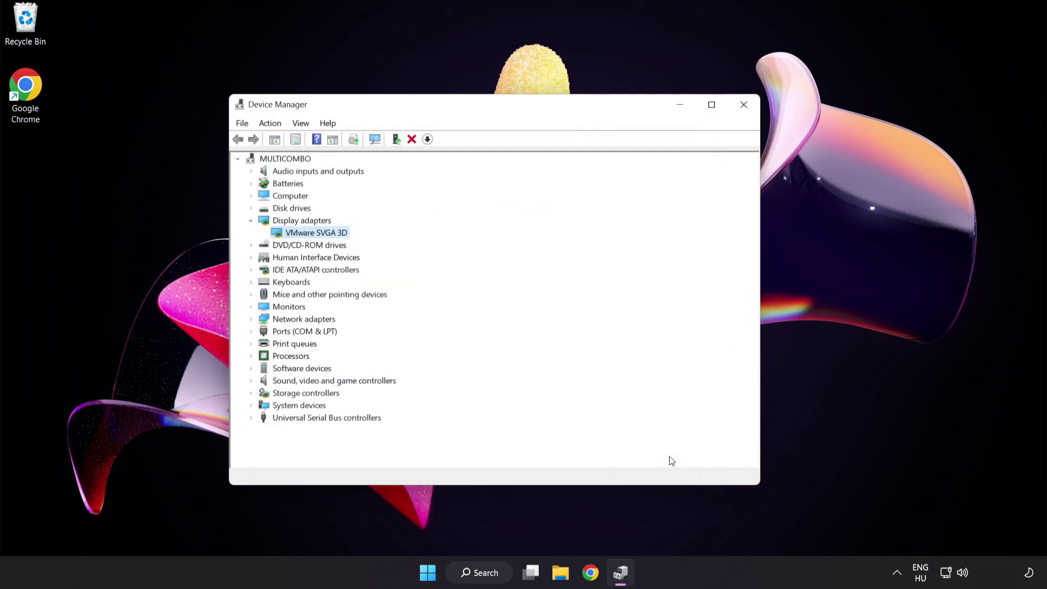
Step: Close Device Manager and search Windows for 'update'
left_click(743, 107)
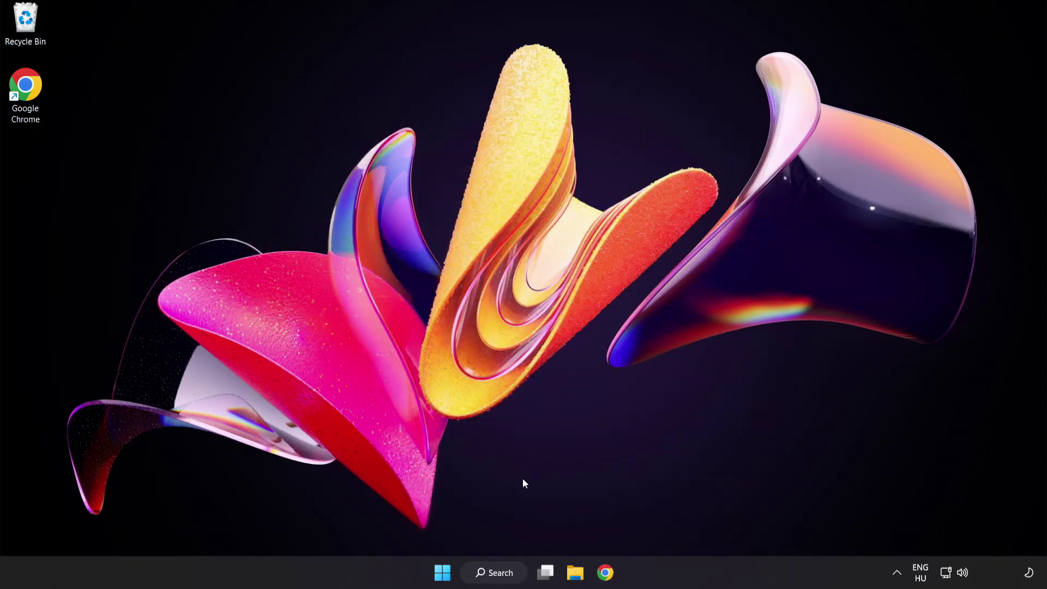
left_click(504, 573)
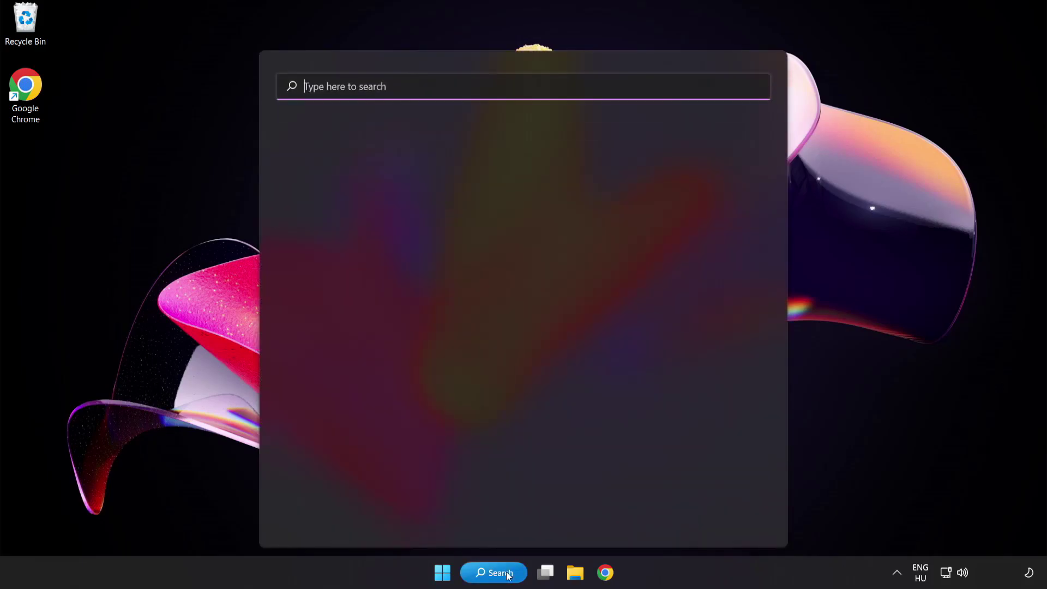
type("update")
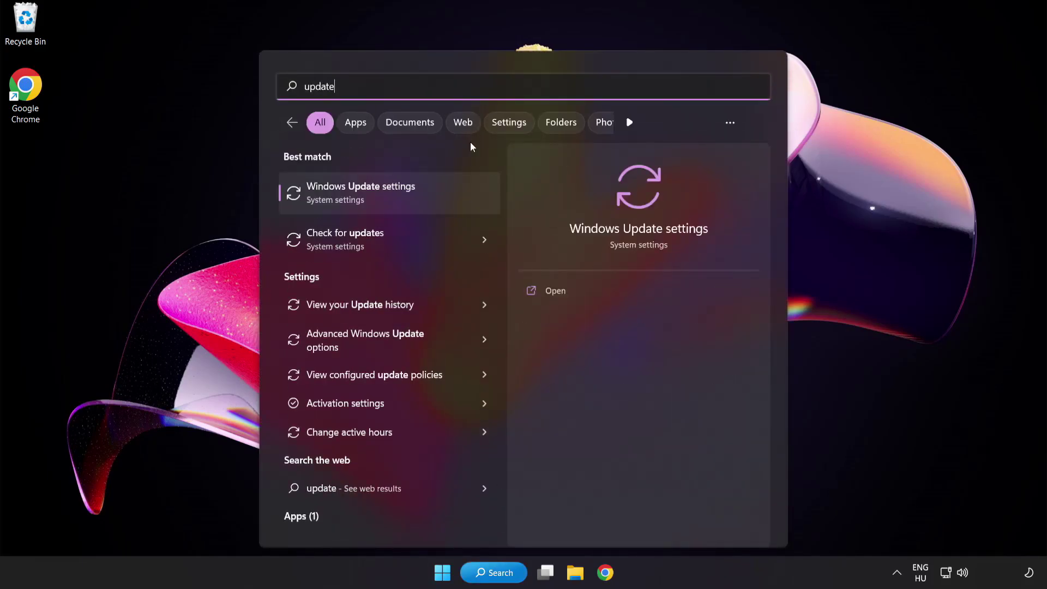
Step: Check Windows Update for updates, confirm the PC is up to date, and close Settings
left_click(400, 199)
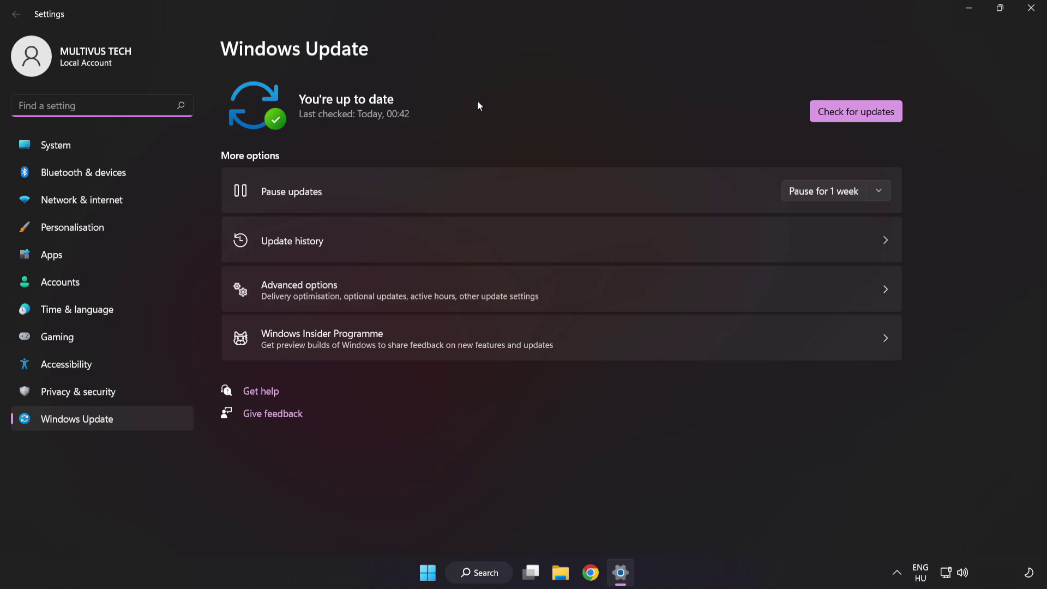
left_click(851, 117)
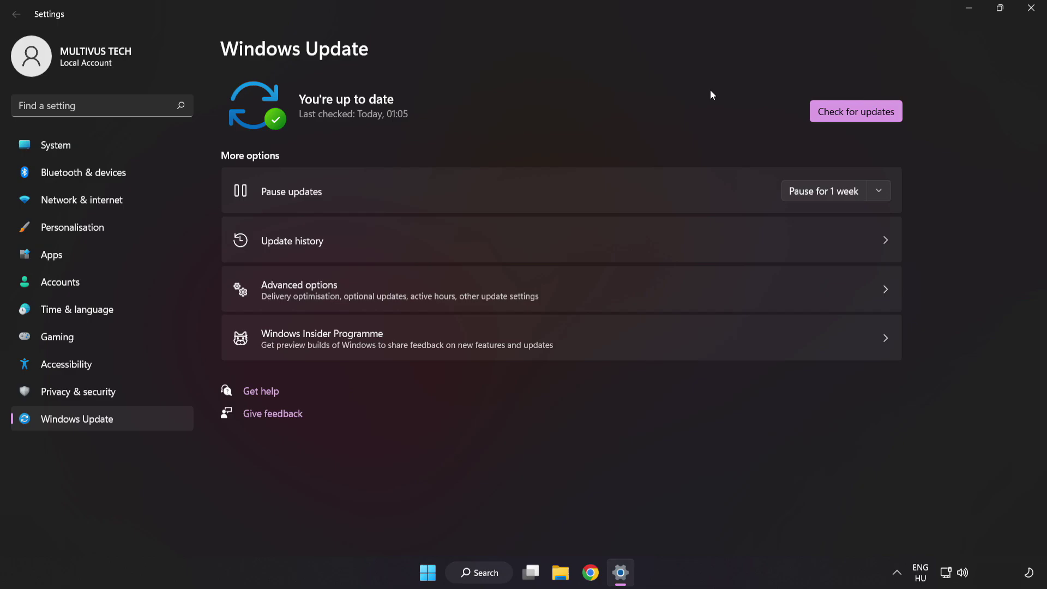
left_click(1030, 9)
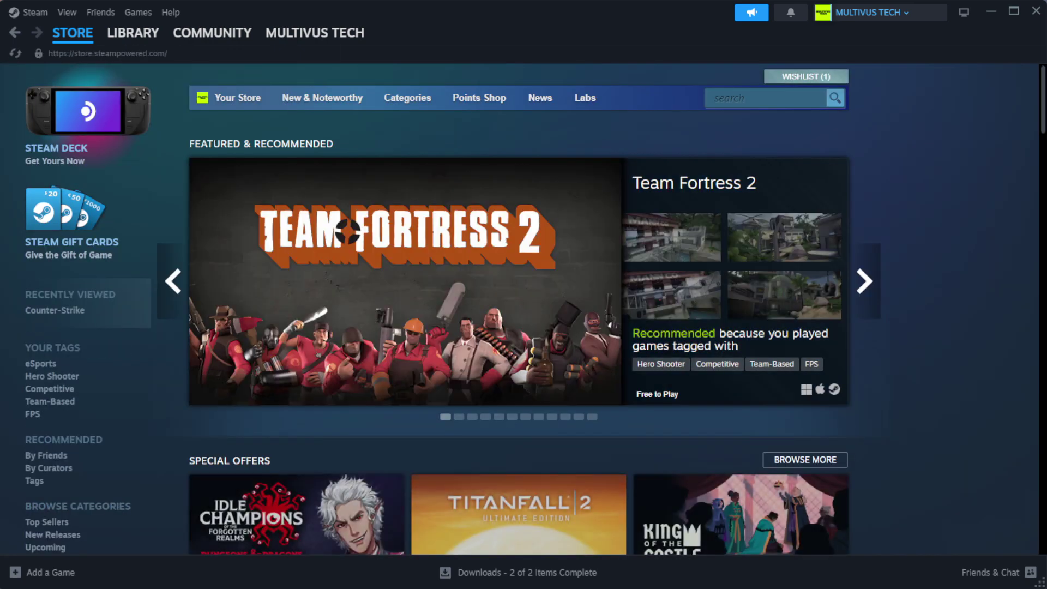
Step: Verify YOUR NOT WORKING GAME's installed files from its Steam properties, validating all 1039 files
mouse_move(147, 40)
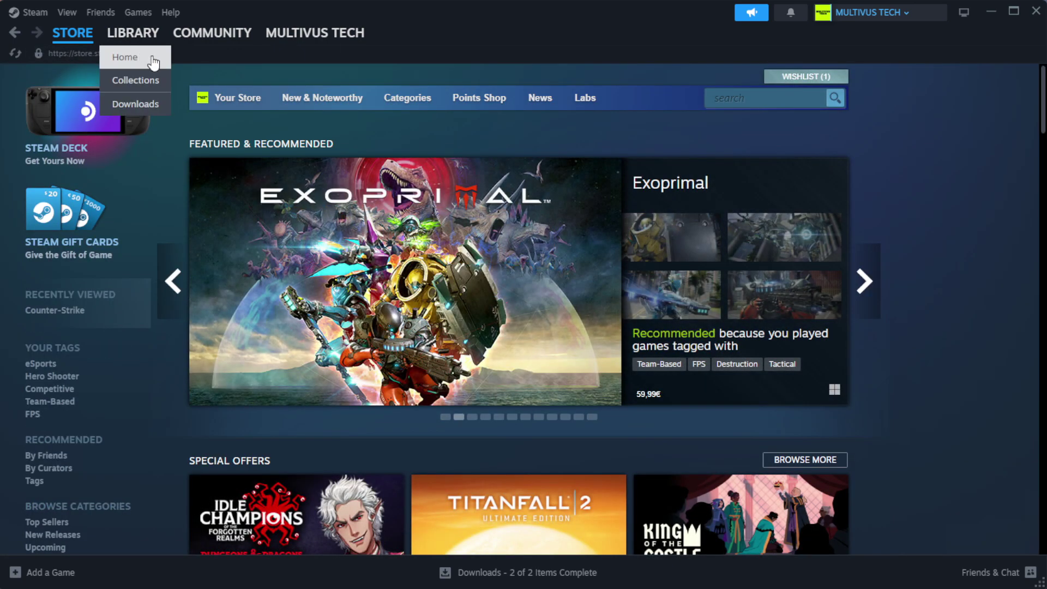
left_click(153, 60)
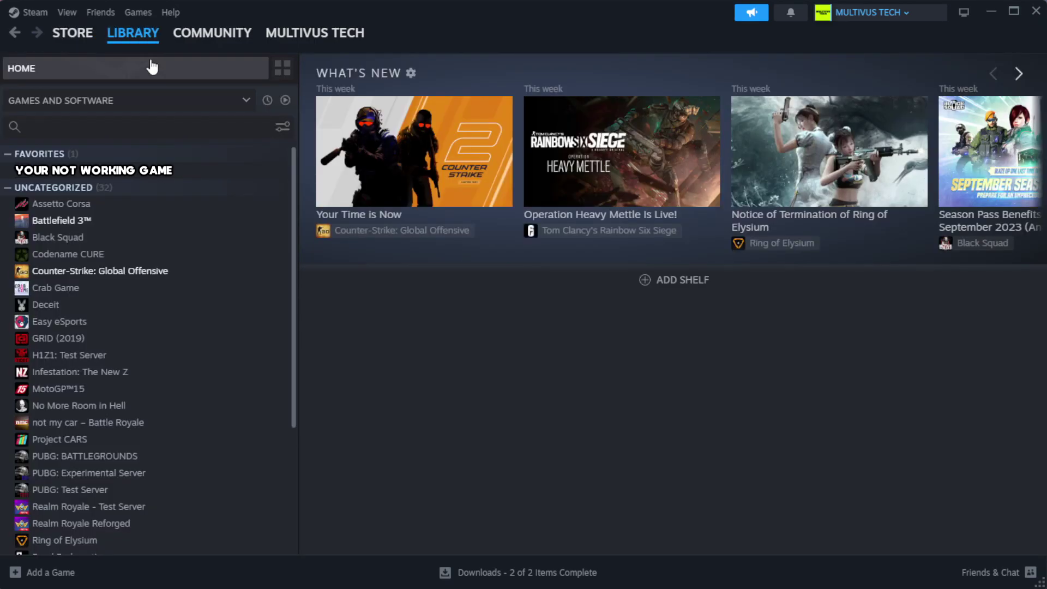
right_click(258, 173)
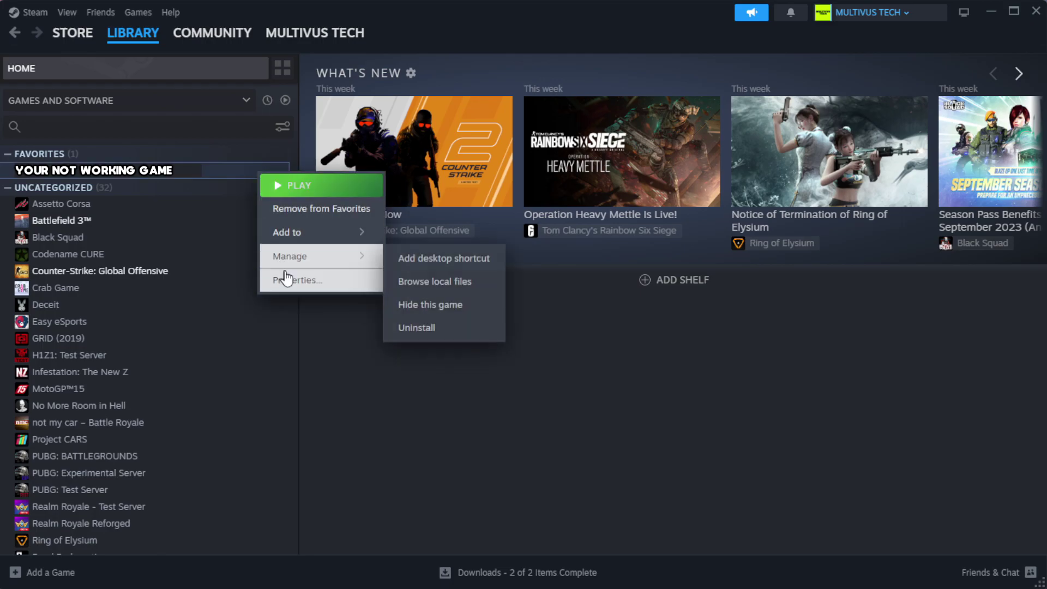
left_click(331, 284)
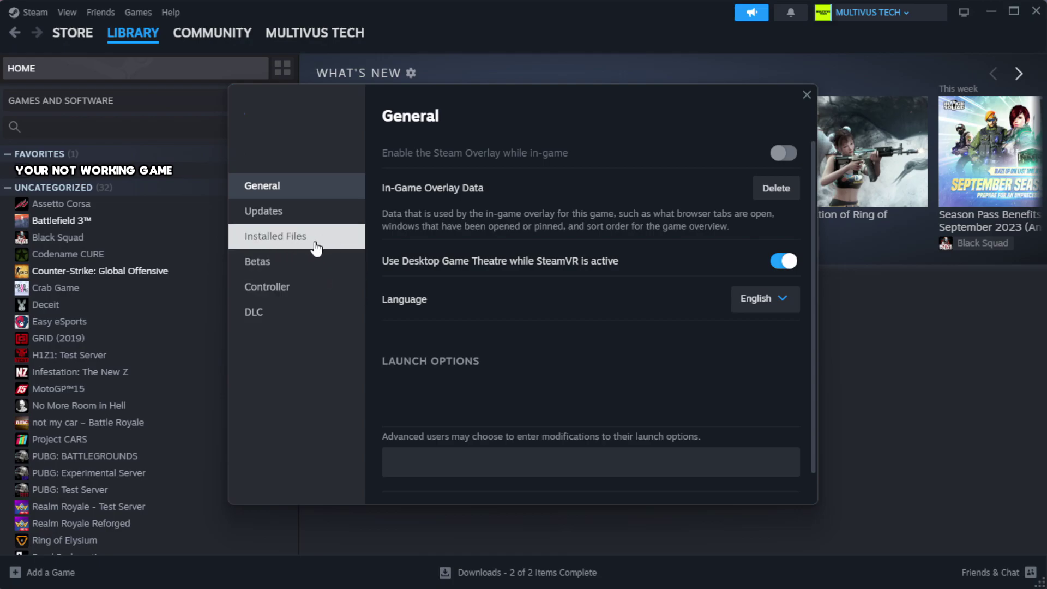
left_click(344, 248)
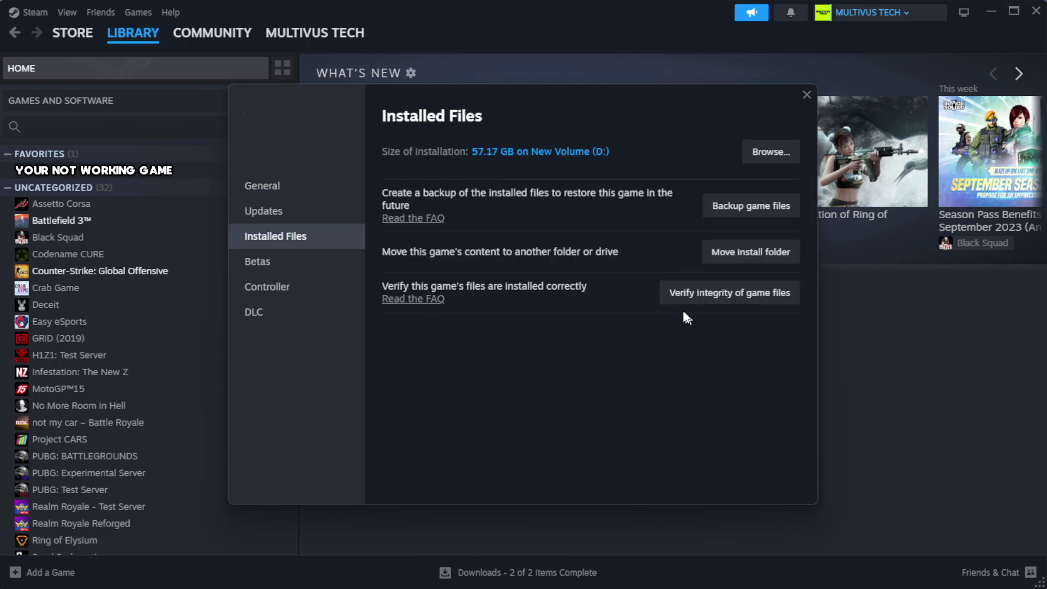
left_click(735, 297)
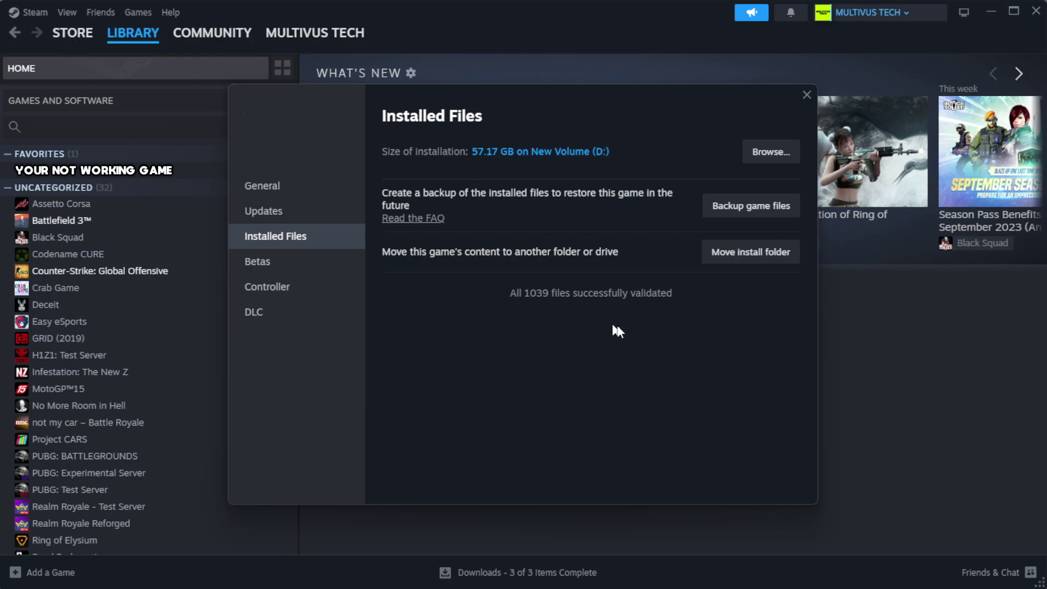
Step: Open the Properties of the game's shortcut in its installation folder
left_click(769, 158)
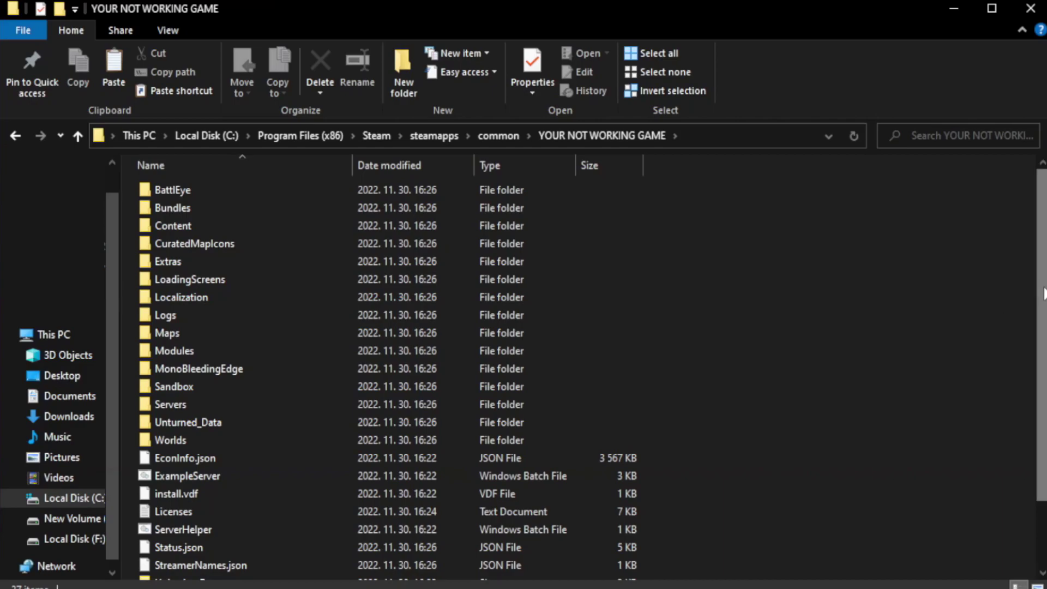
left_click_drag(1043, 325, 1044, 390)
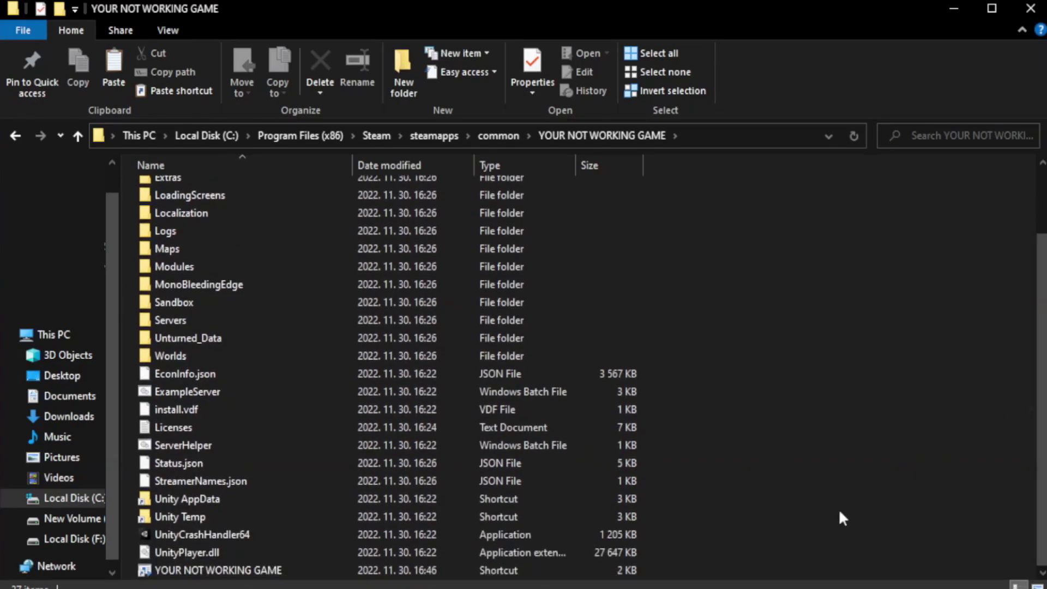
left_click(414, 571)
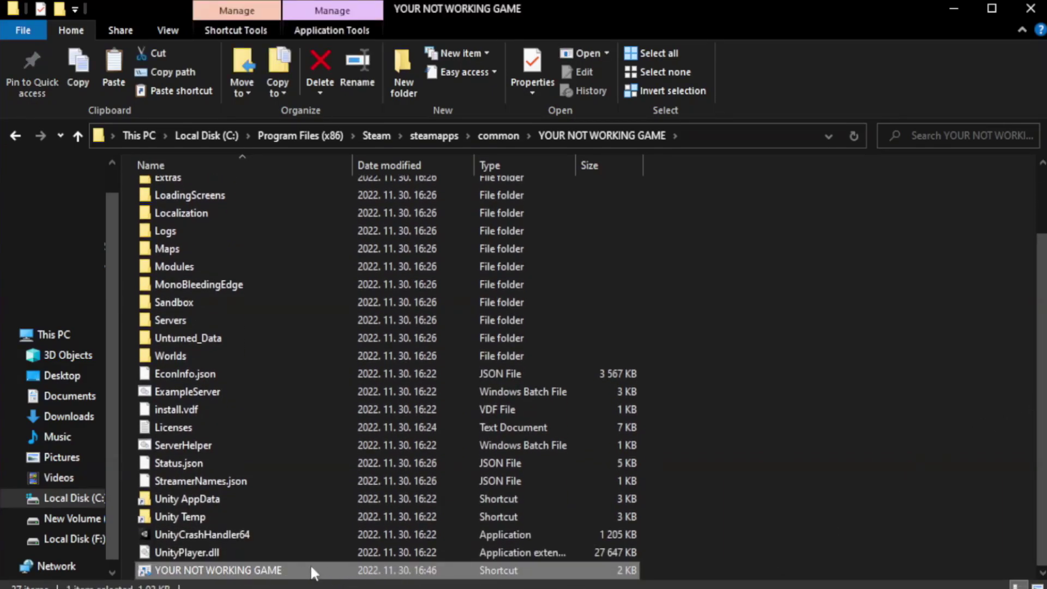
right_click(351, 574)
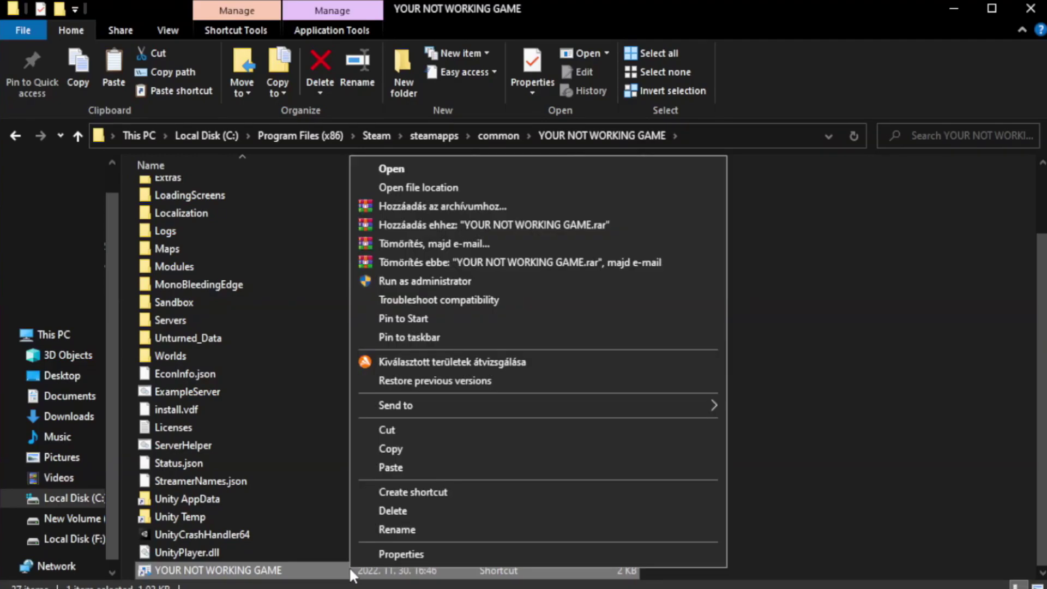
left_click(533, 550)
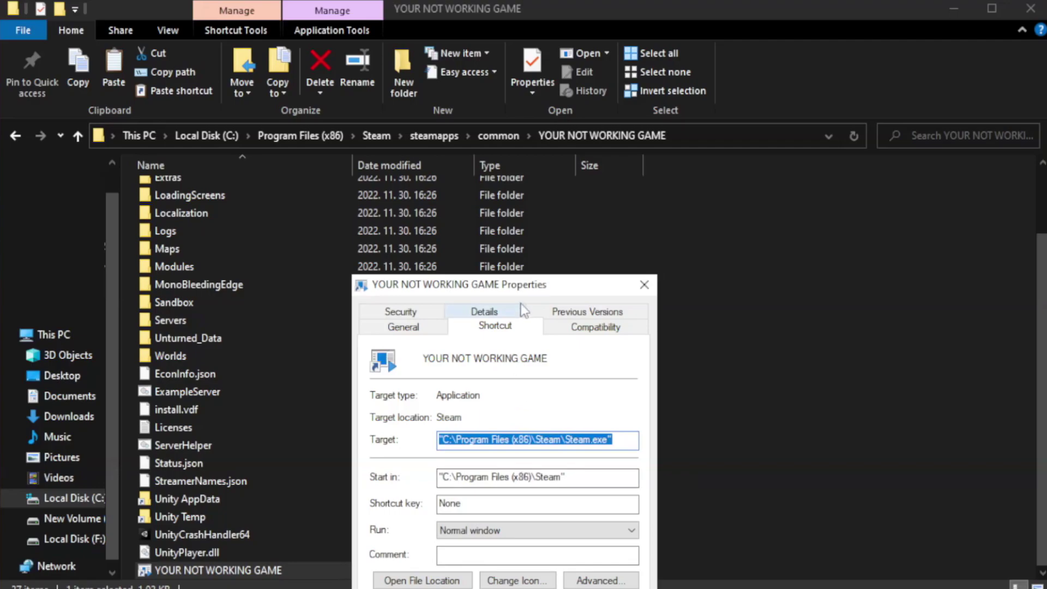
left_click_drag(527, 289, 526, 107)
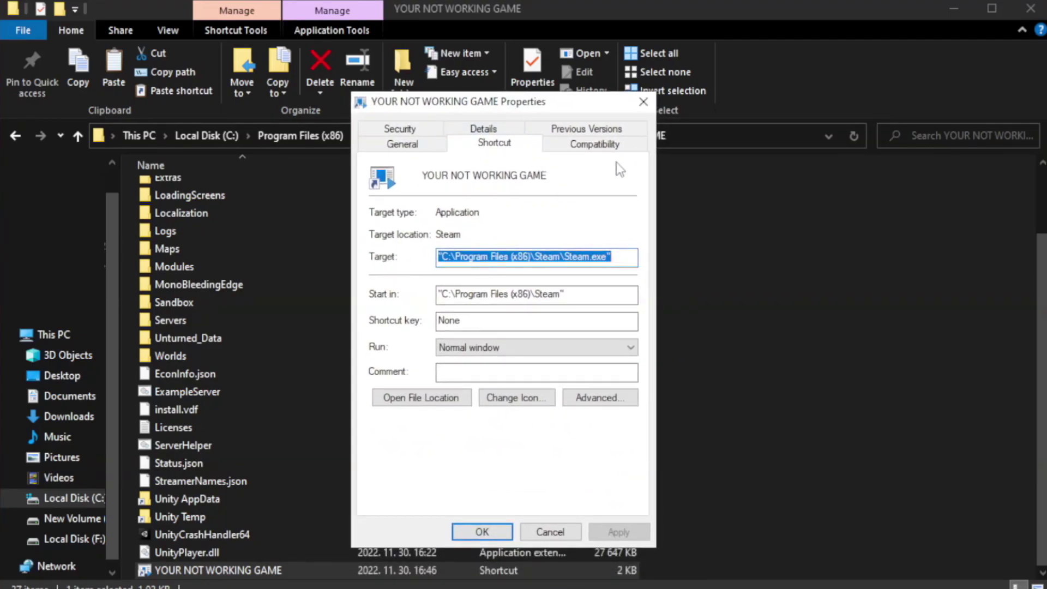
Step: Set Windows 8 compatibility mode and Run as administrator for the shortcut, then apply
left_click(588, 147)
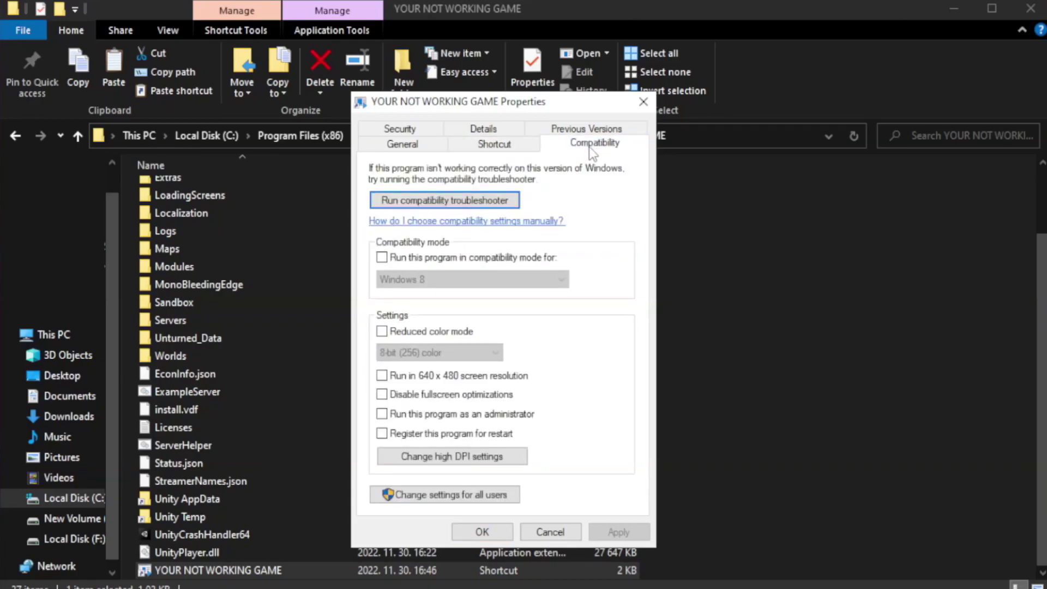
left_click(414, 257)
left_click(448, 280)
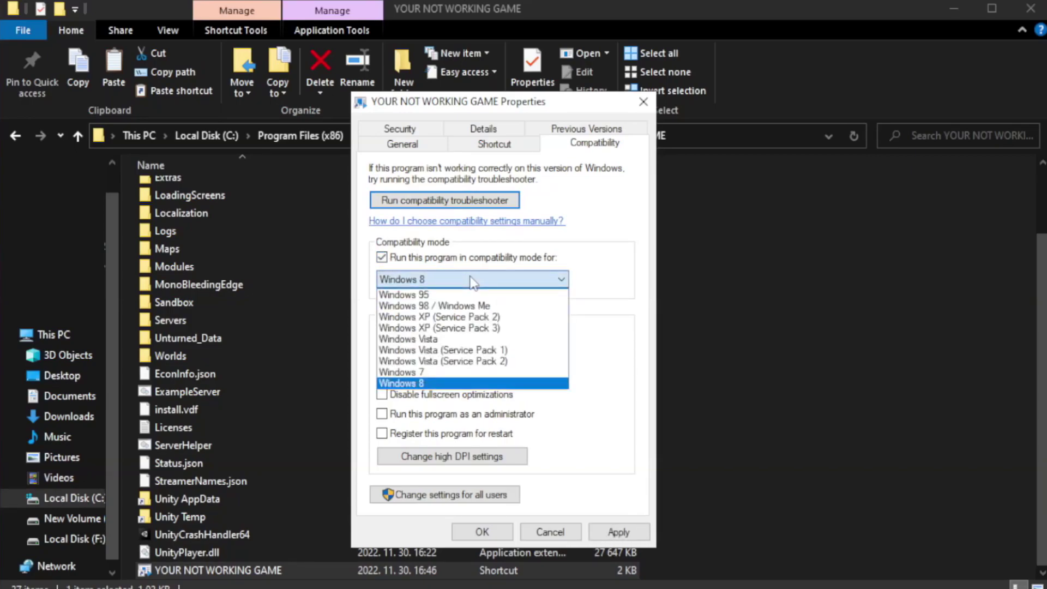
left_click(444, 384)
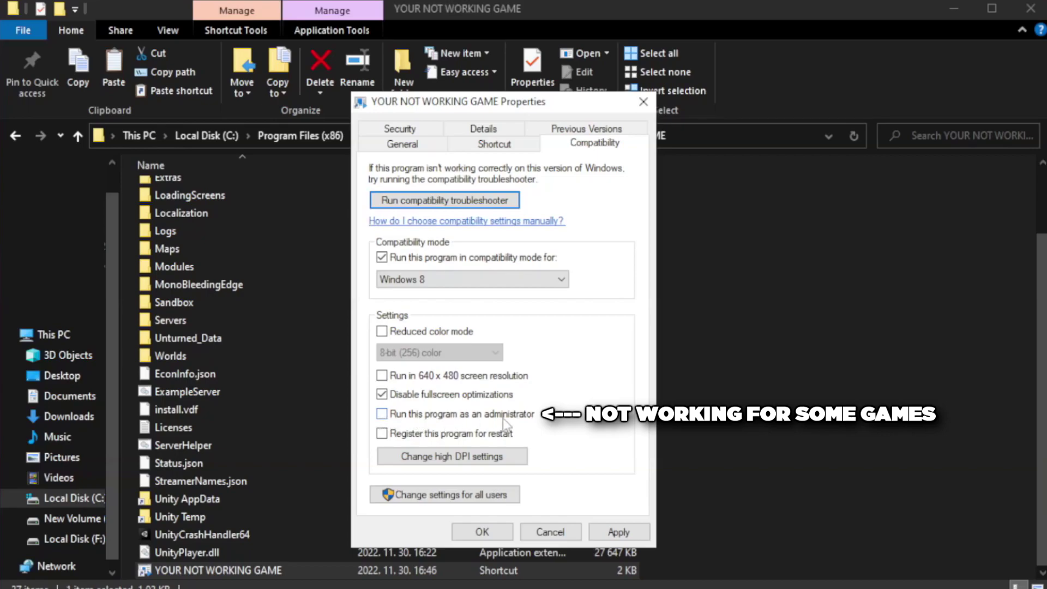
left_click(411, 422)
left_click(618, 532)
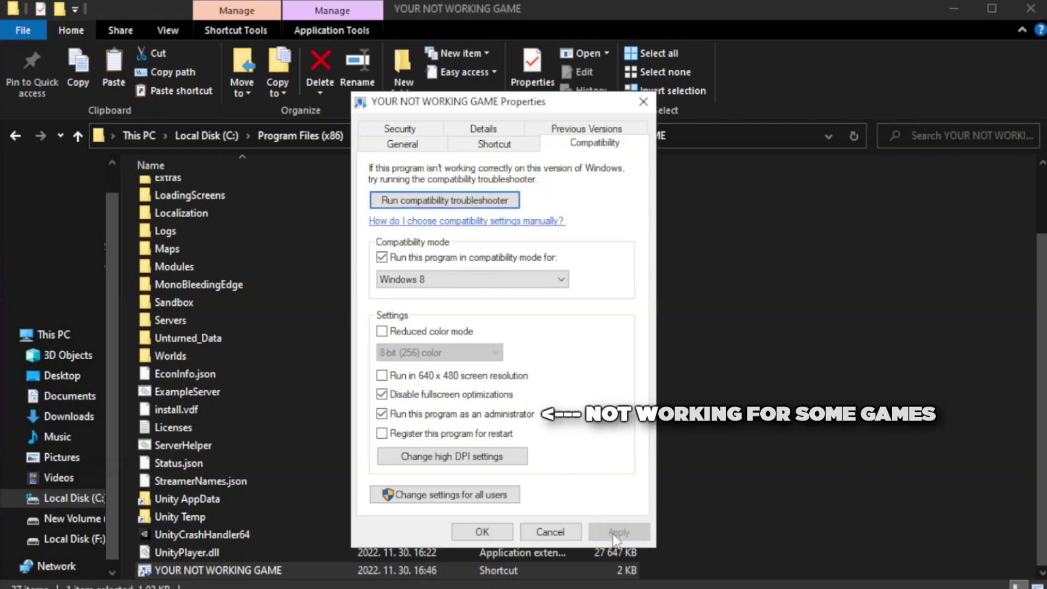
left_click(481, 532)
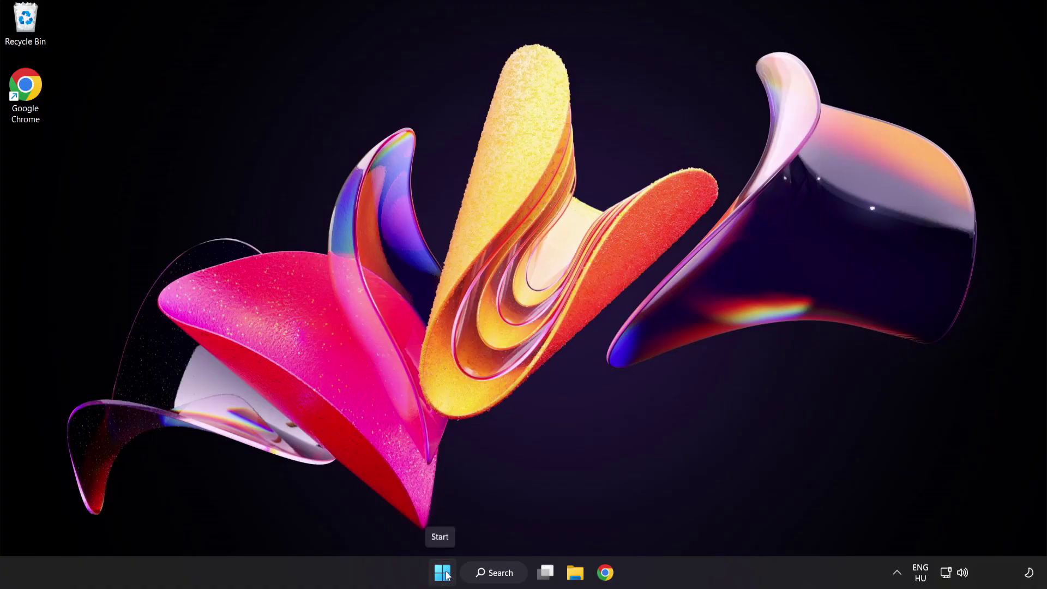
Step: Launch Task Manager from the Start quick links and show the startup apps list
right_click(445, 576)
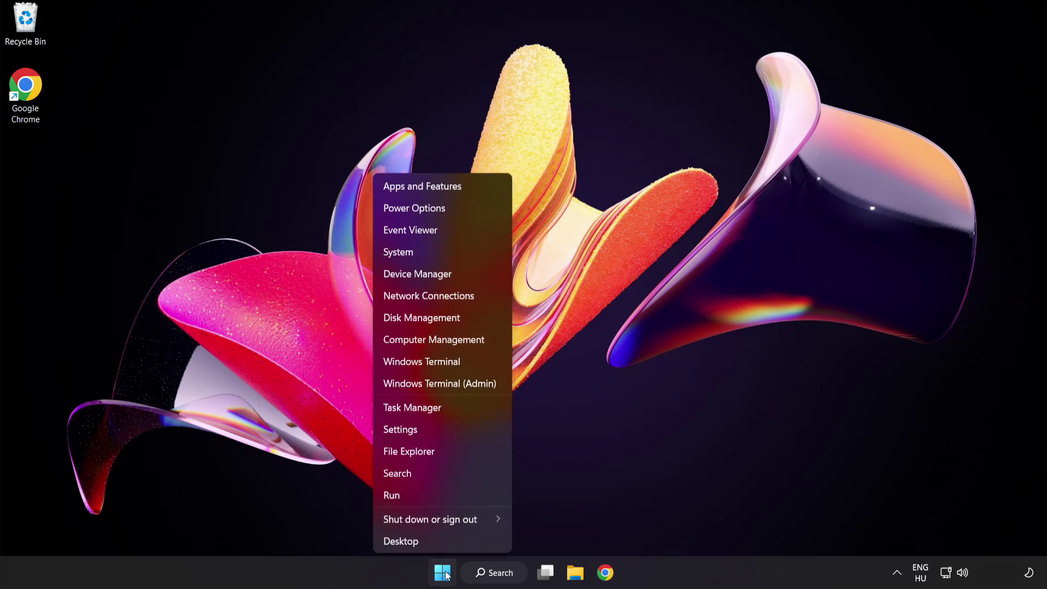
left_click(453, 411)
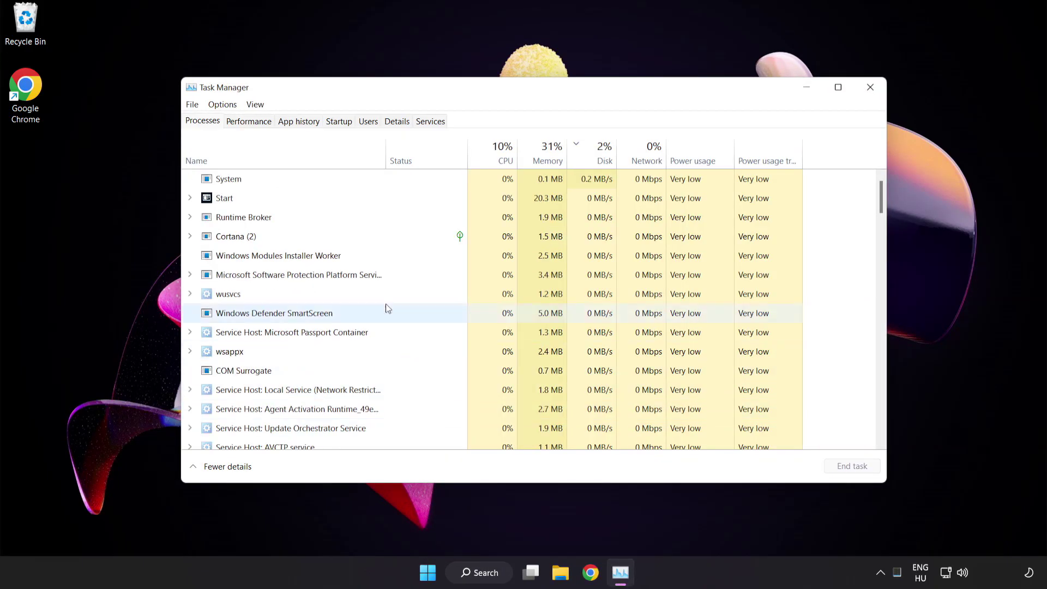
left_click(344, 122)
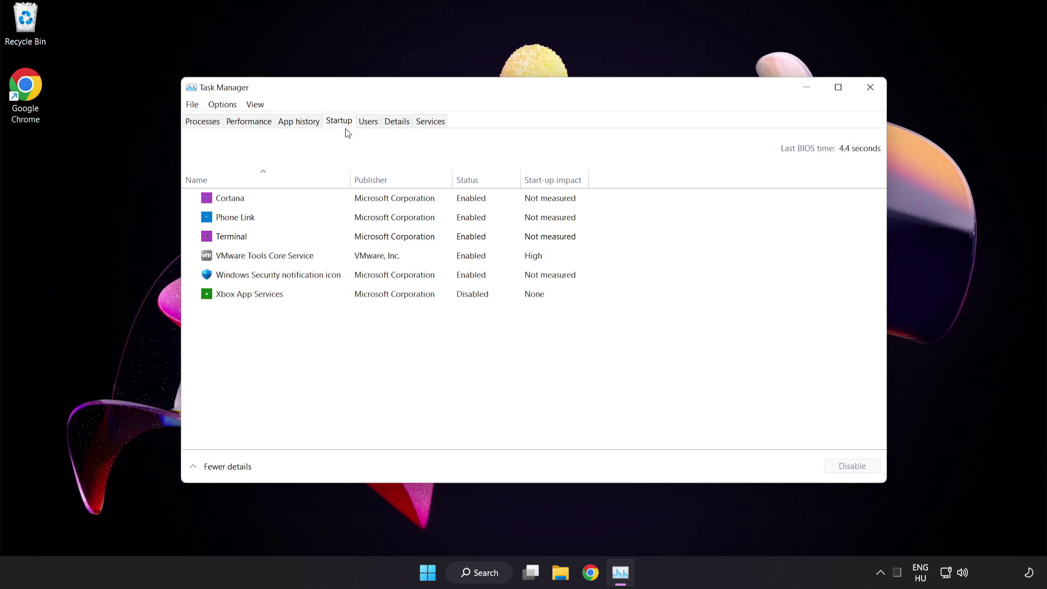
Step: Disable Cortana, Phone Link, Terminal and the Windows Security notification icon at startup
left_click(347, 204)
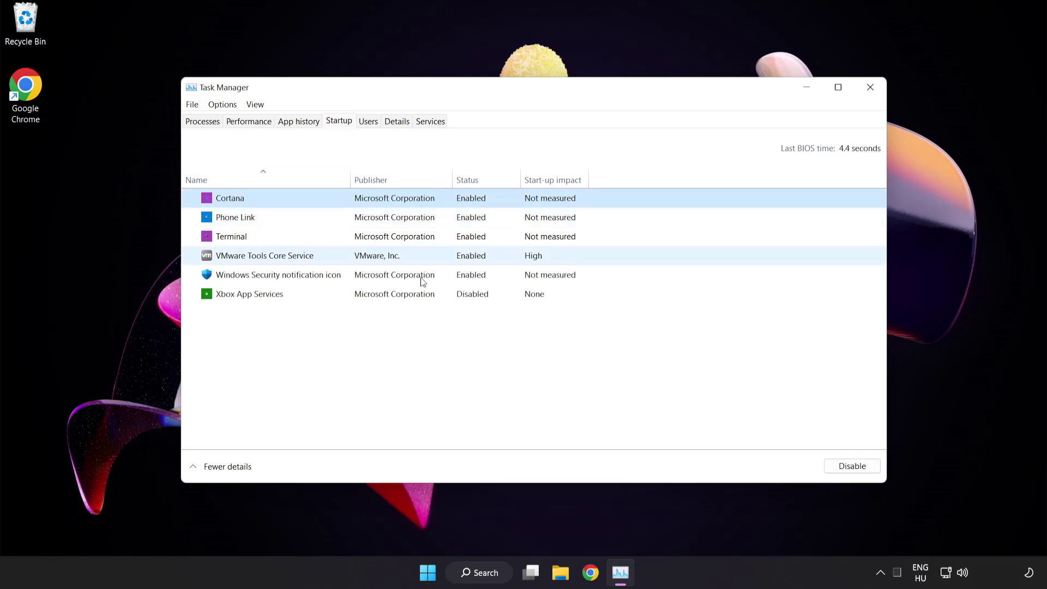
left_click(858, 472)
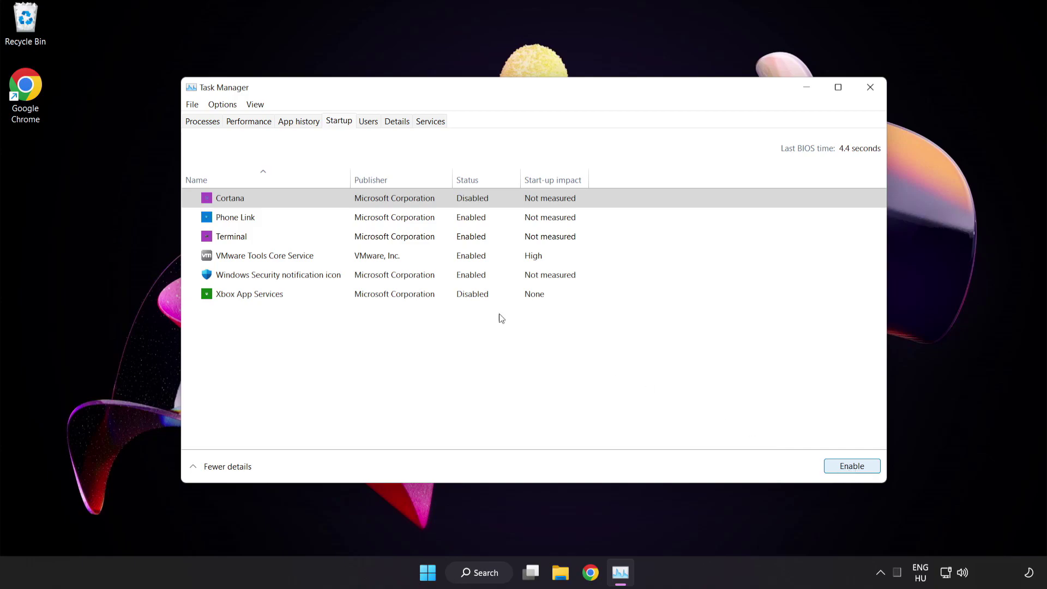
left_click(323, 217)
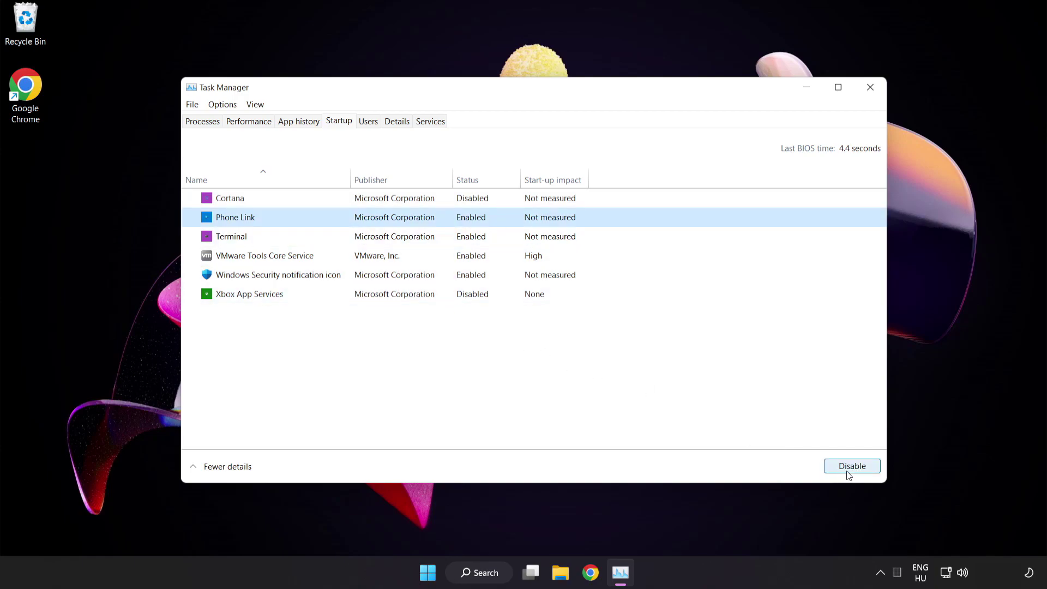
left_click(848, 472)
left_click(332, 237)
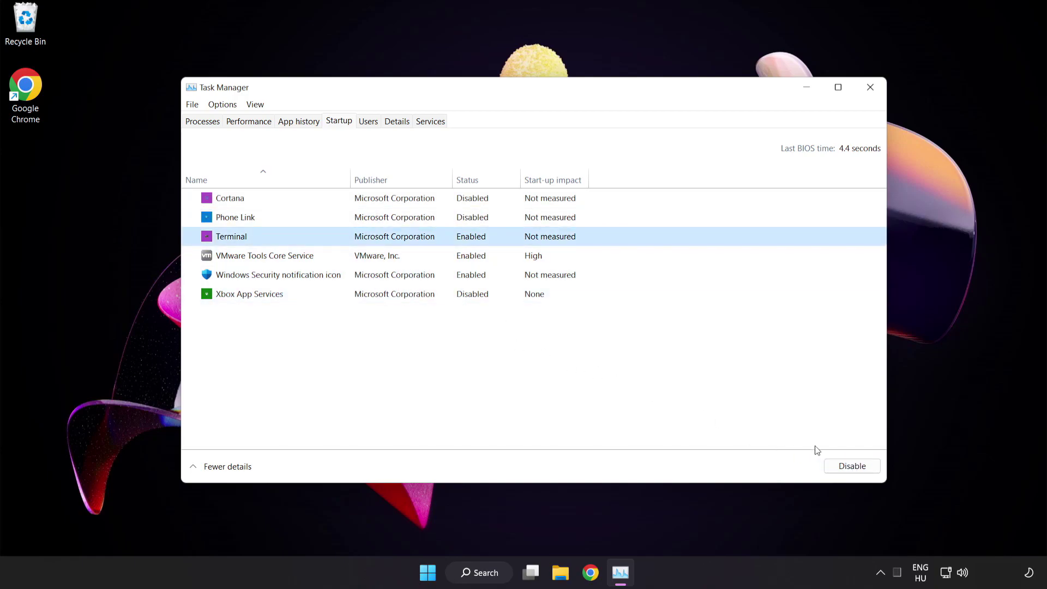
left_click(852, 466)
left_click(356, 278)
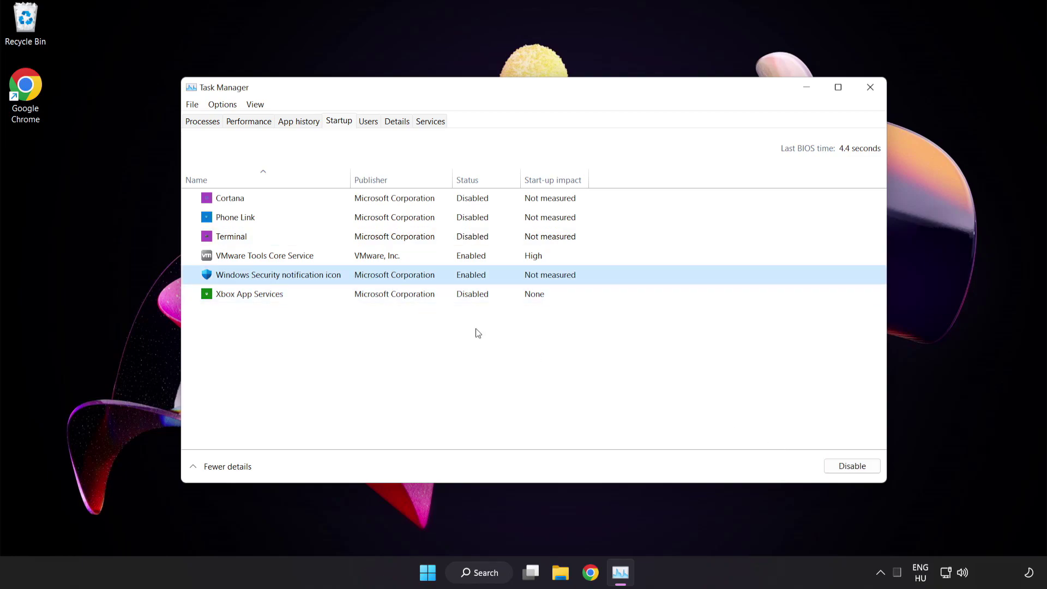
left_click(848, 466)
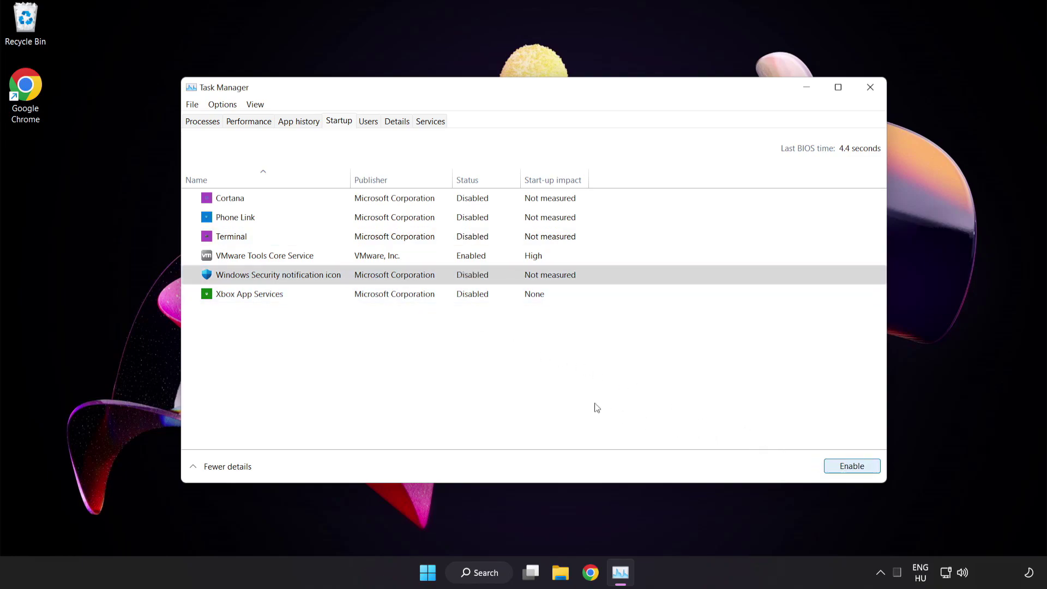
Step: Close Task Manager and launch Command Prompt as administrator via a 'cmd' search
left_click(870, 88)
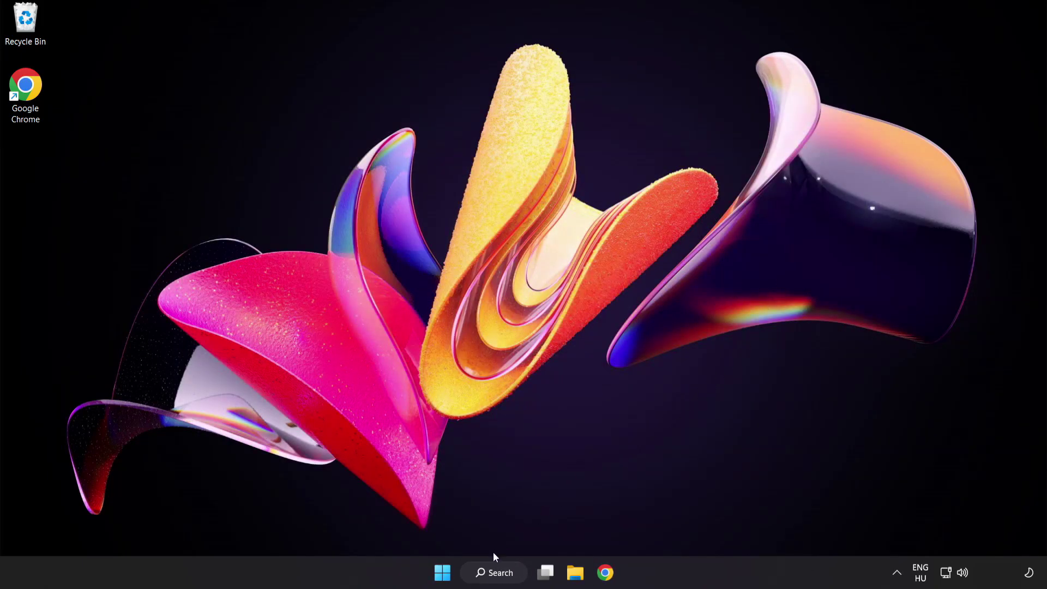
left_click(496, 573)
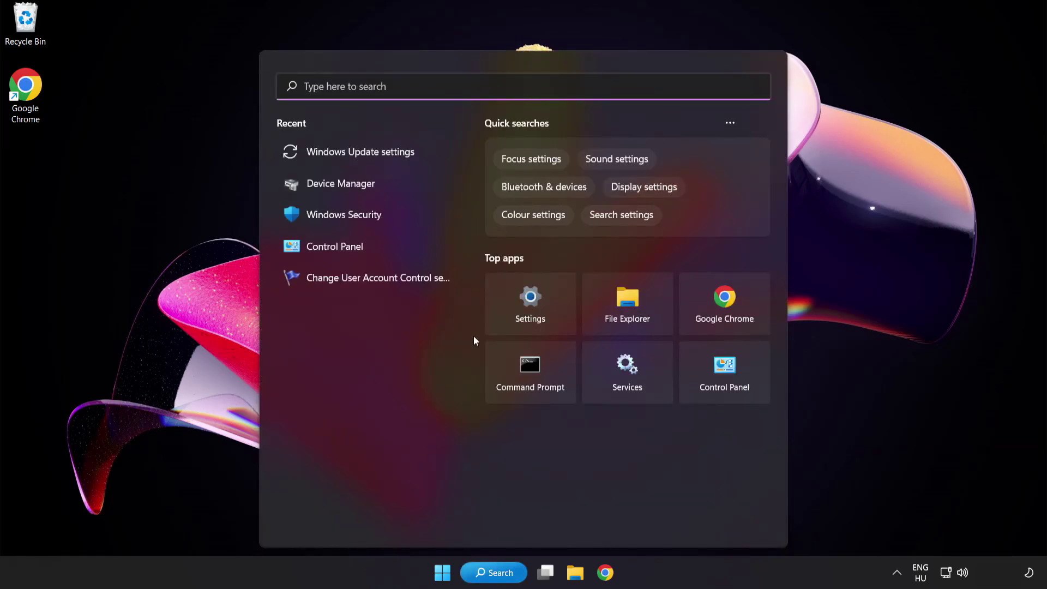
type("cmd")
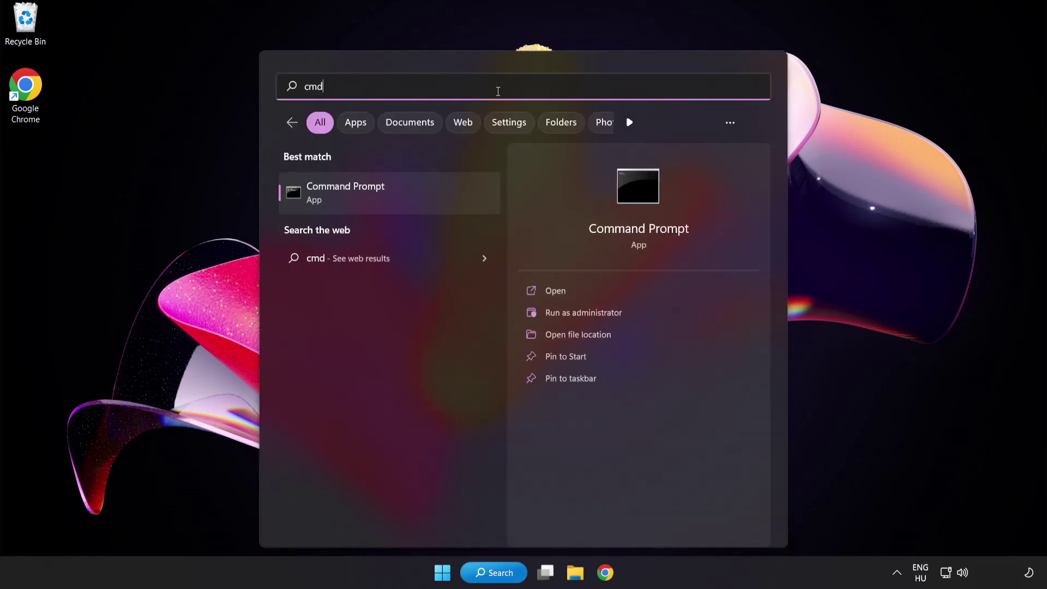
right_click(392, 201)
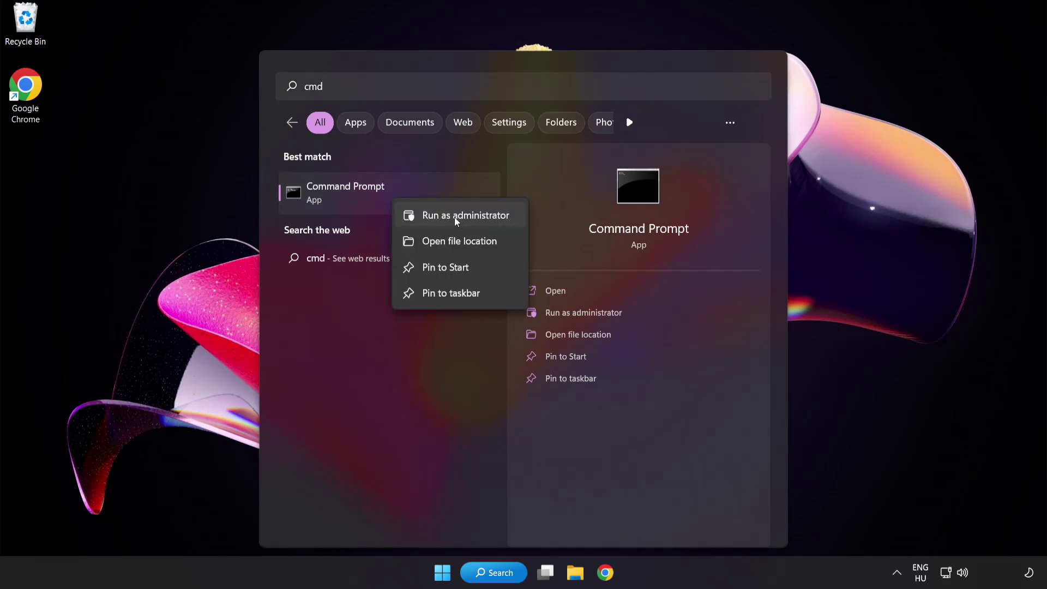
left_click(443, 217)
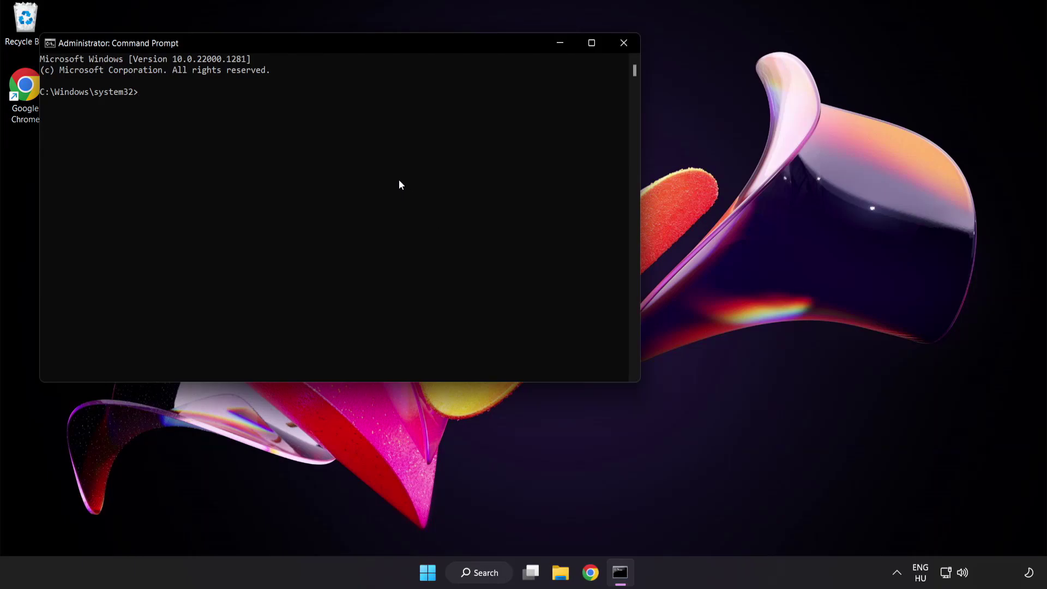
left_click_drag(298, 43, 456, 105)
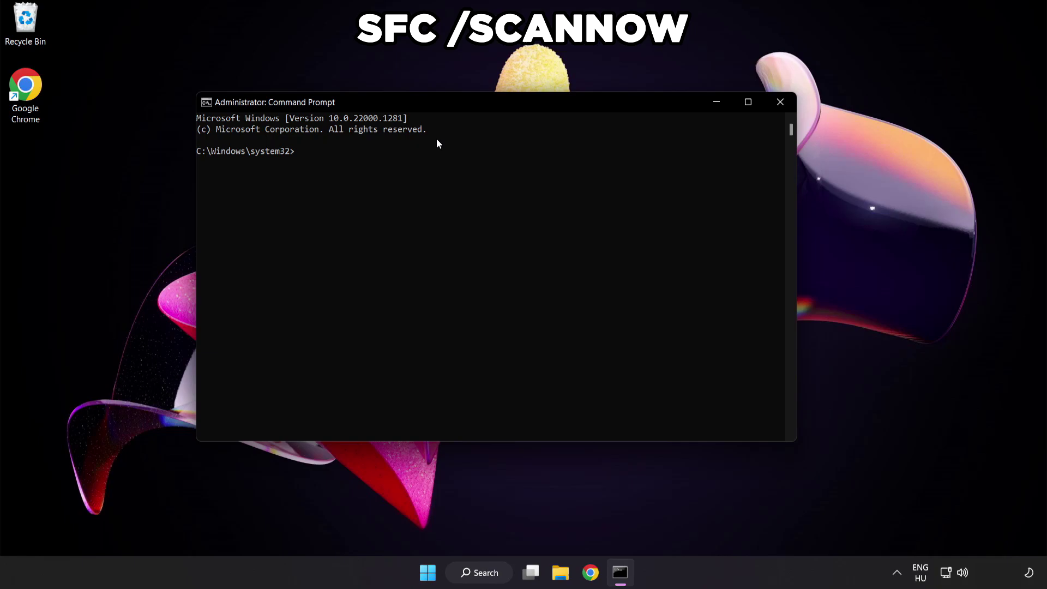
Step: Run sfc /scannow until it finds no integrity violations, then close Command Prompt
type("sfc /scannow")
key("Return")
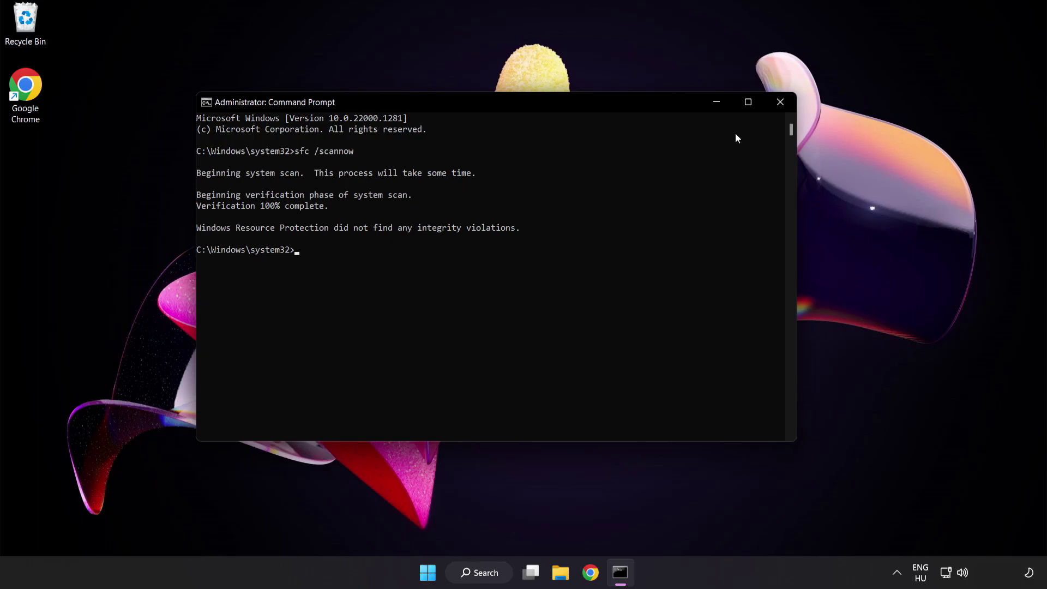
left_click(778, 106)
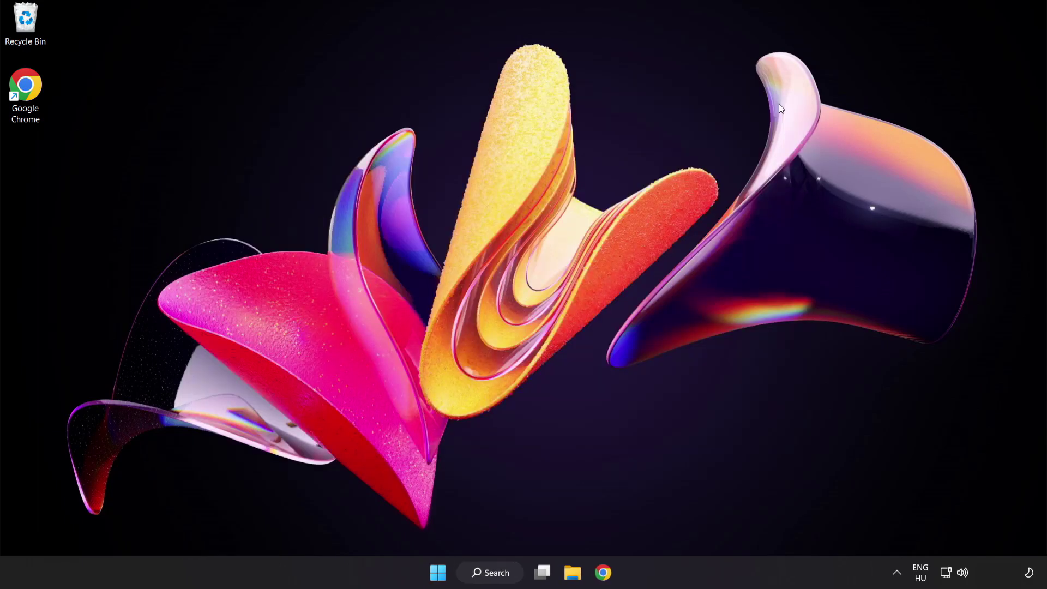
Step: Search Windows for 'security' and open the Windows Security app
left_click(442, 572)
left_click(692, 525)
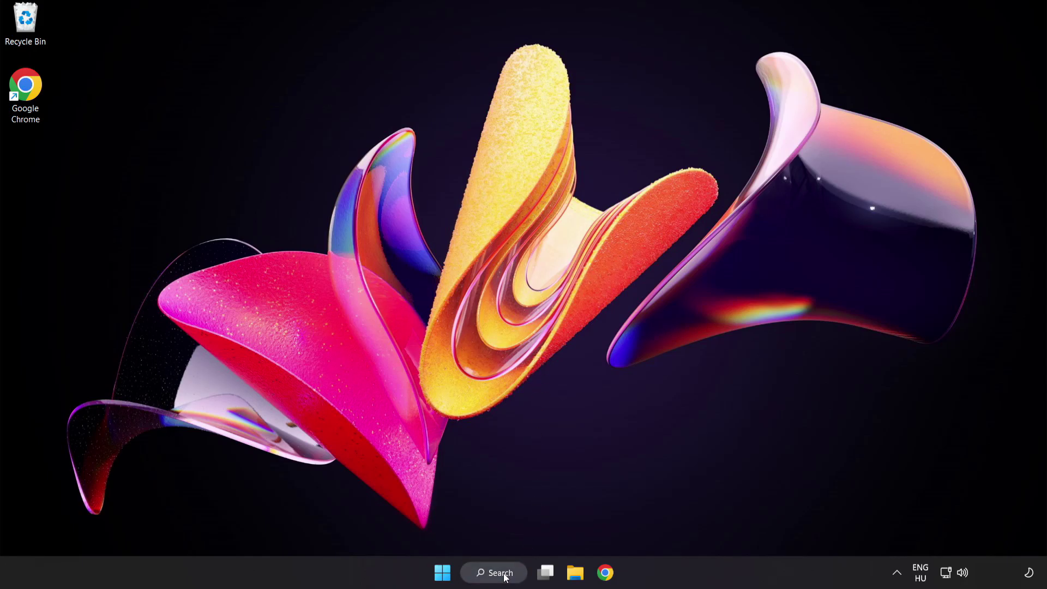
left_click(504, 577)
type("se")
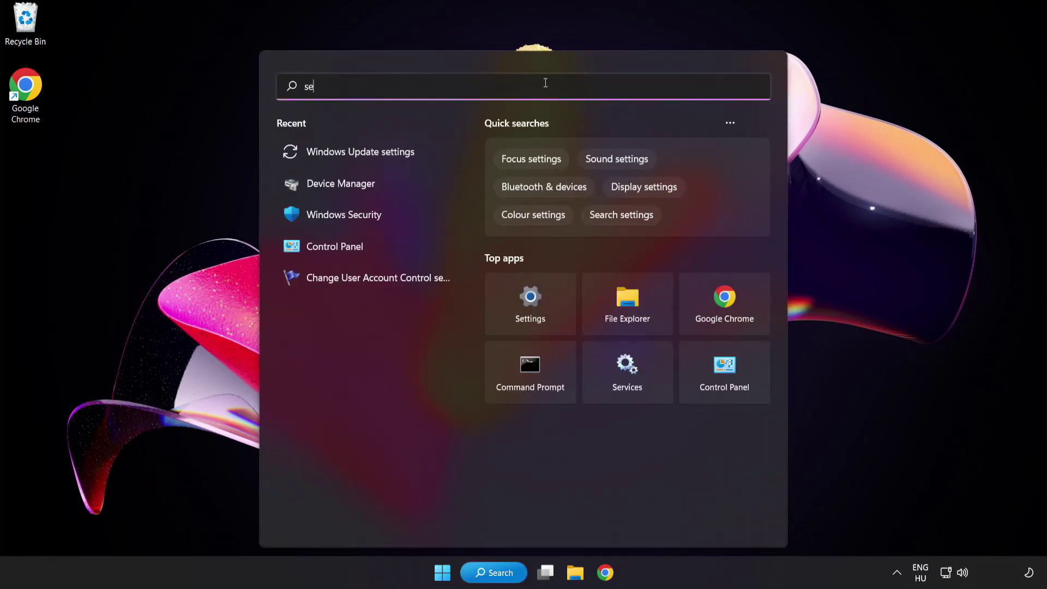
type("curity")
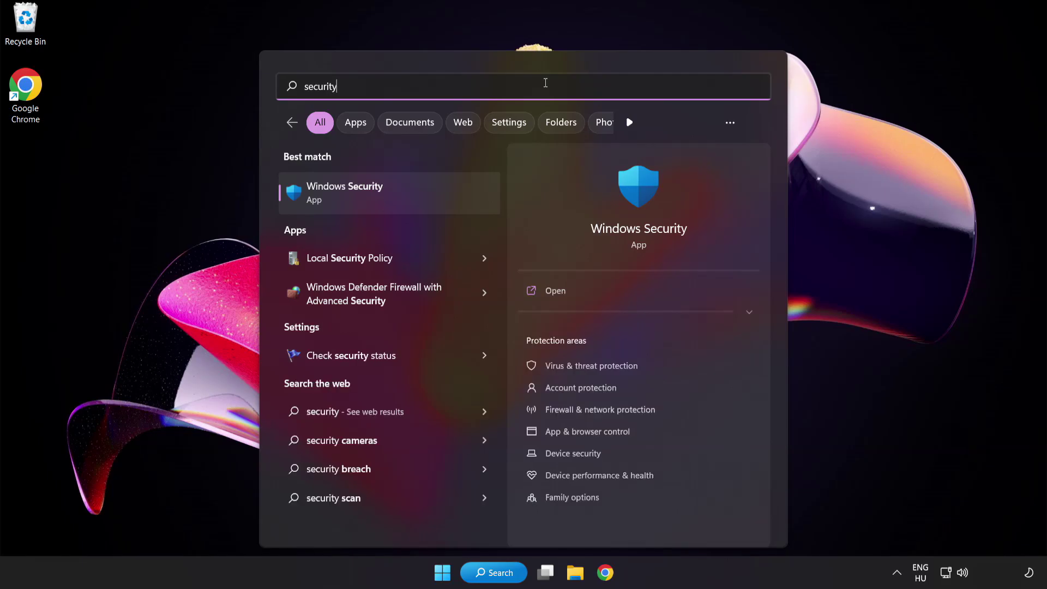
left_click(395, 193)
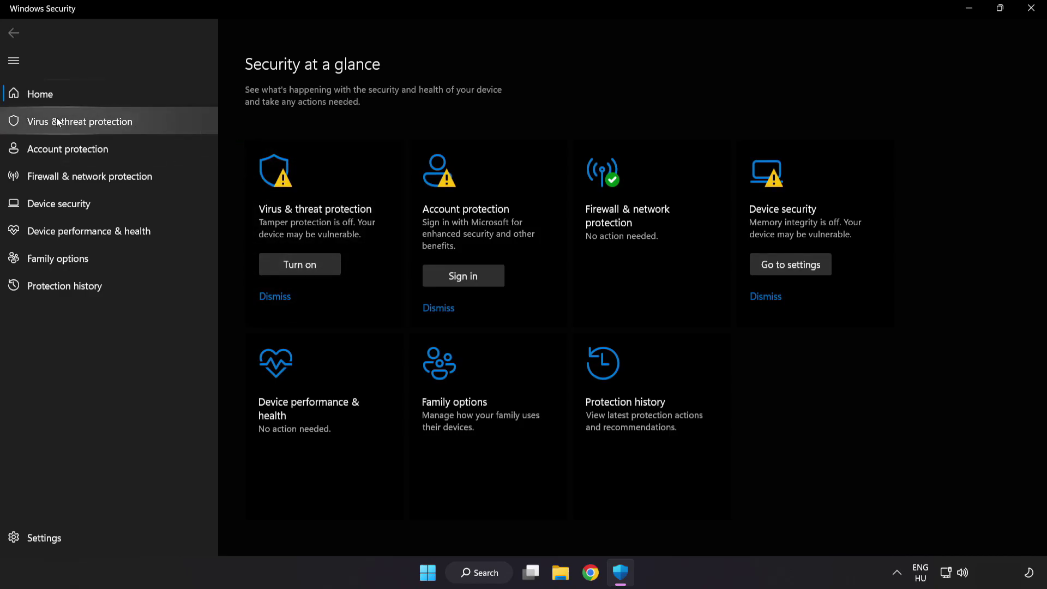
Step: Open Virus & threat protection settings and scroll down to the Exclusions section
left_click(160, 125)
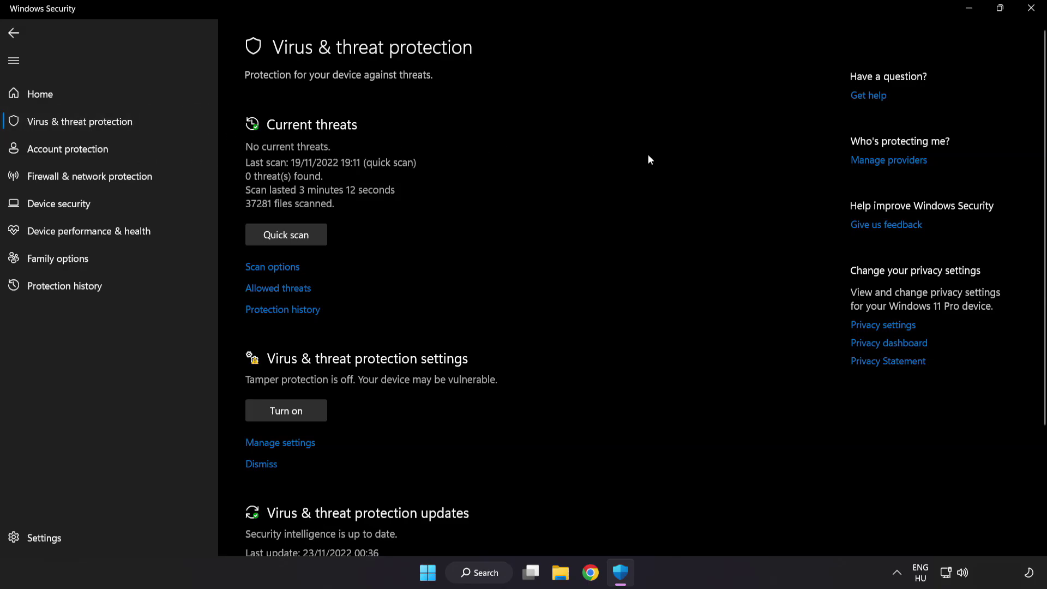
scroll(661, 160, "down", 3)
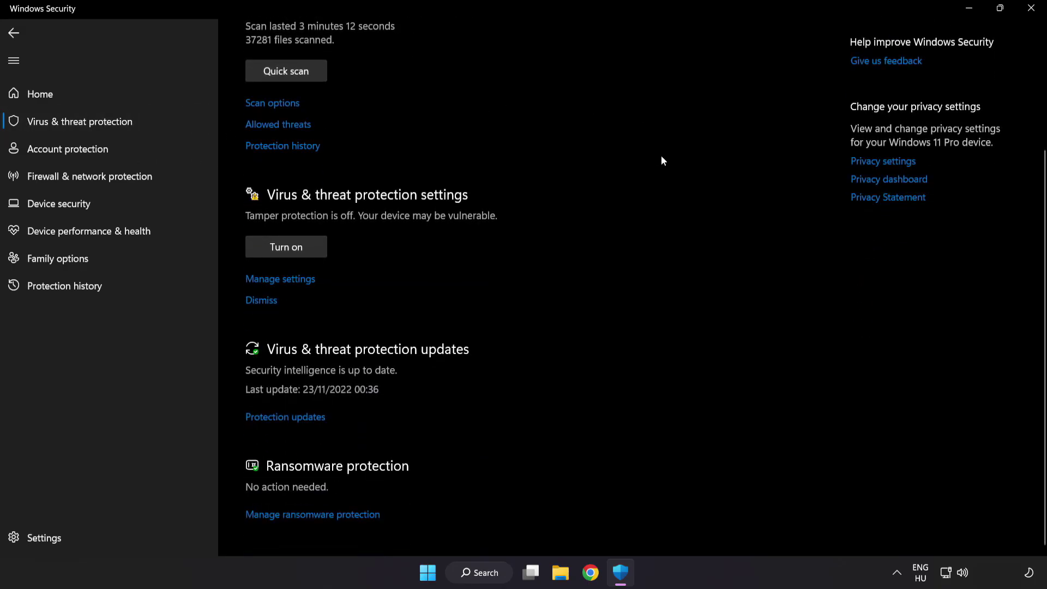
left_click(287, 279)
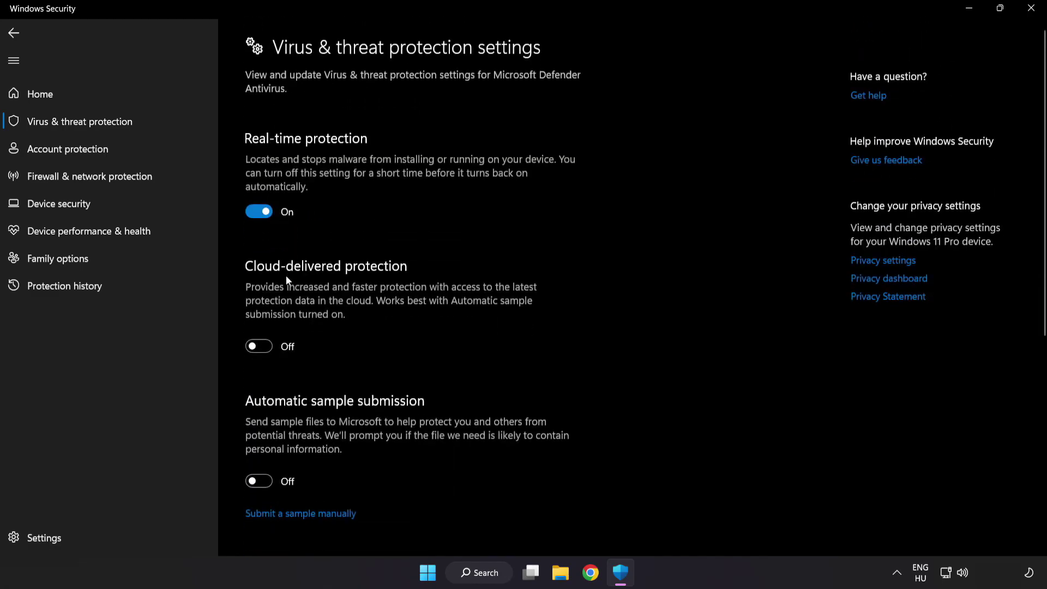
scroll(605, 286, "down", 6)
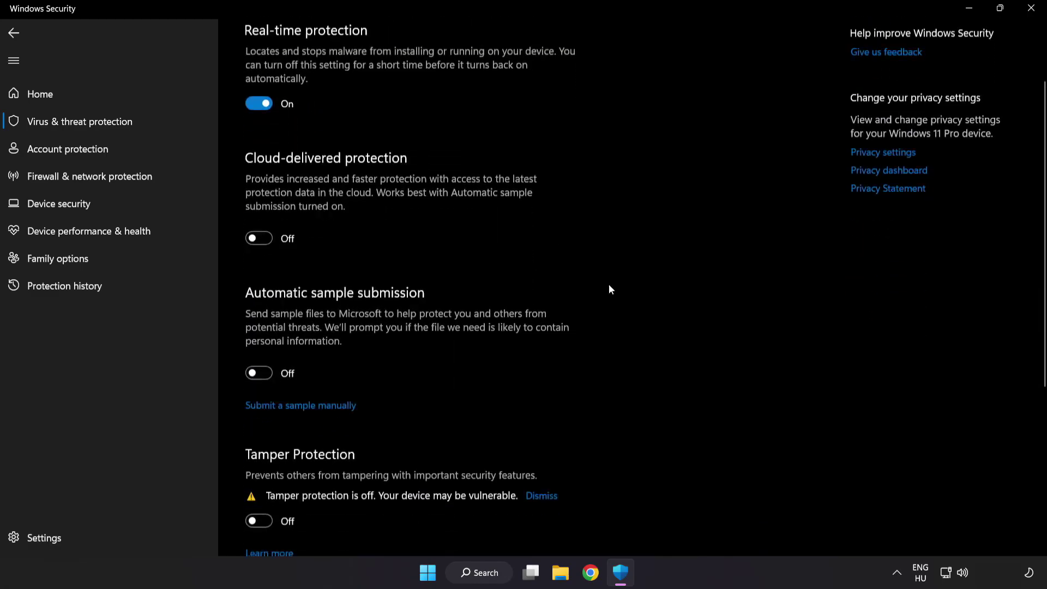
scroll(609, 289, "down", 1)
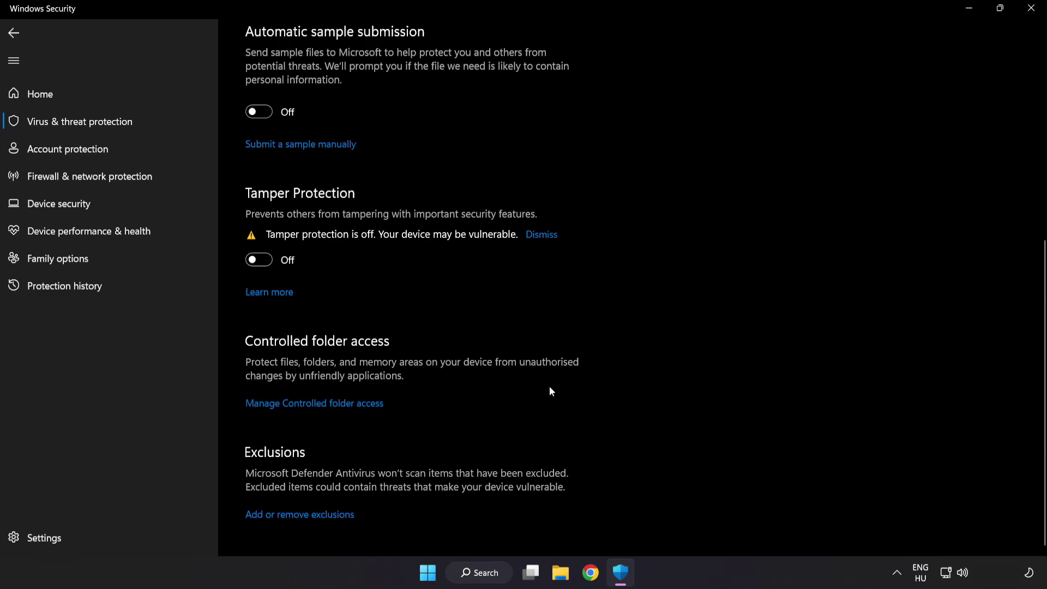
Step: Start adding a File exclusion from the Defender exclusions list
left_click(306, 515)
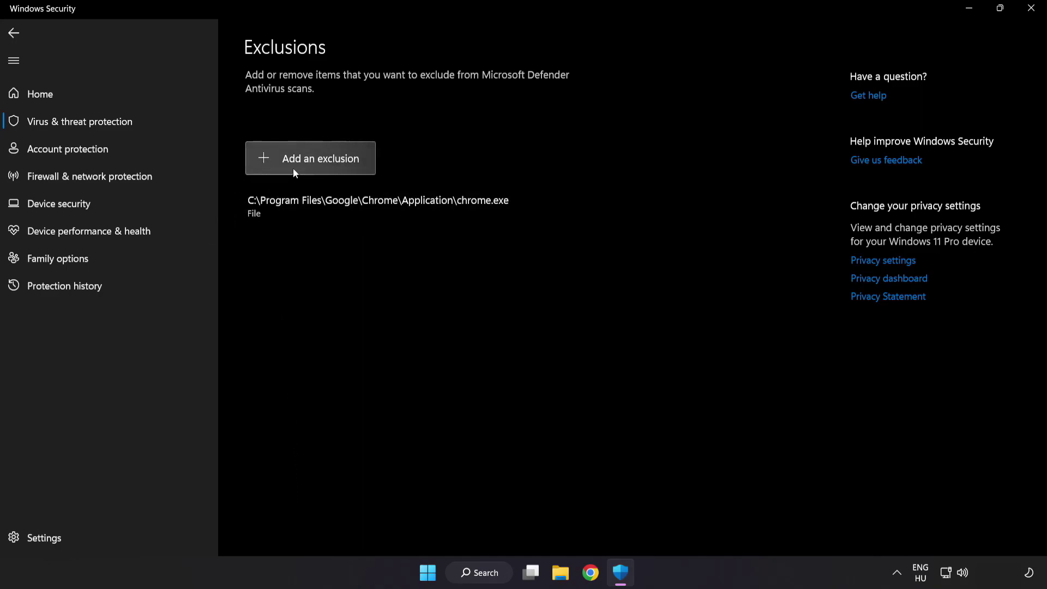
left_click(312, 165)
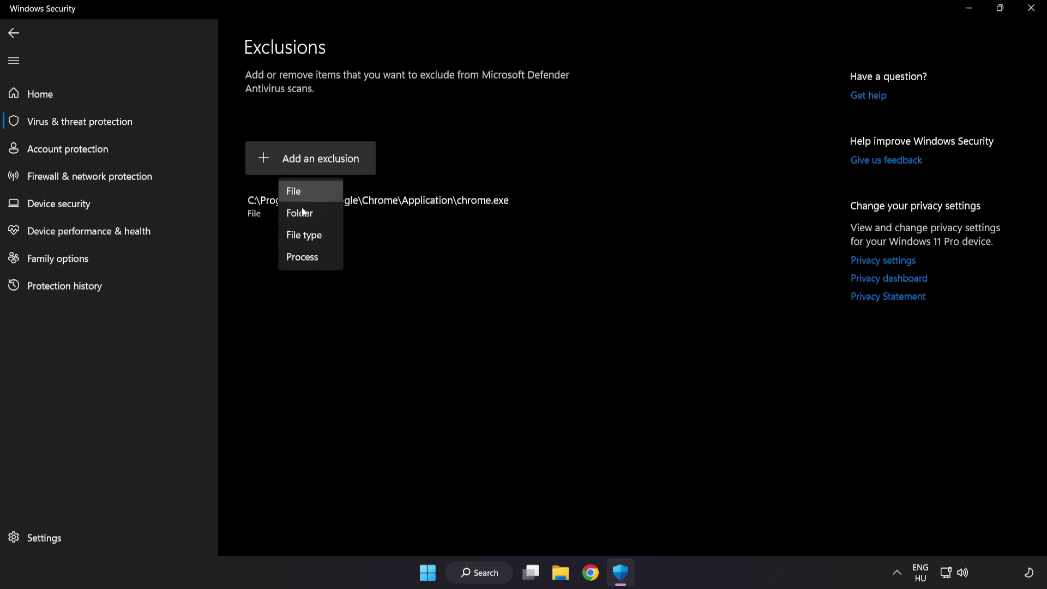
left_click(304, 192)
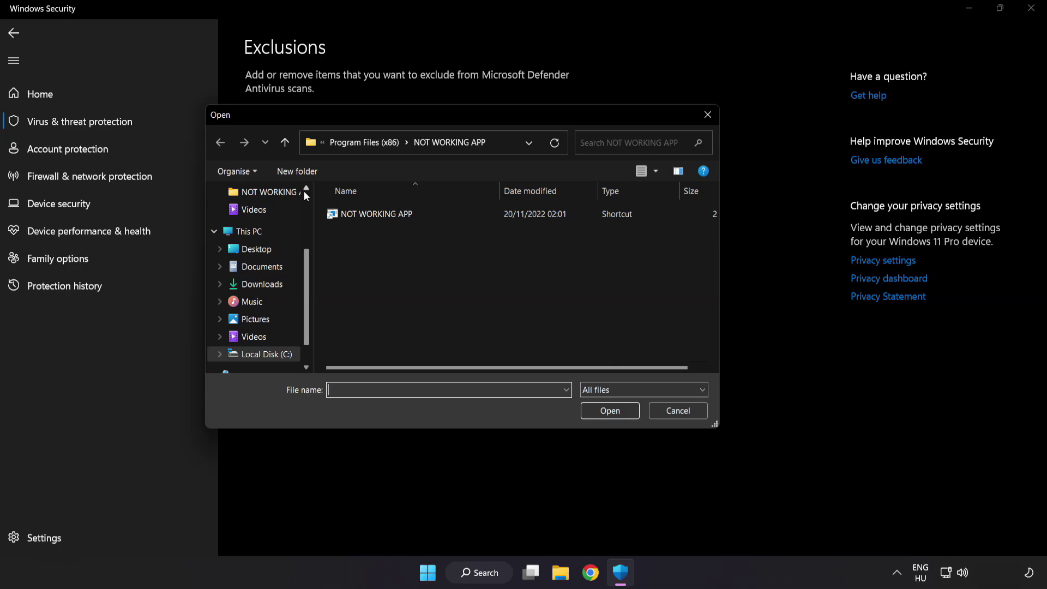
Step: Browse to C:\Program Files (x86)\NOT WORKING APP and choose its shortcut as the excluded file
left_click(335, 147)
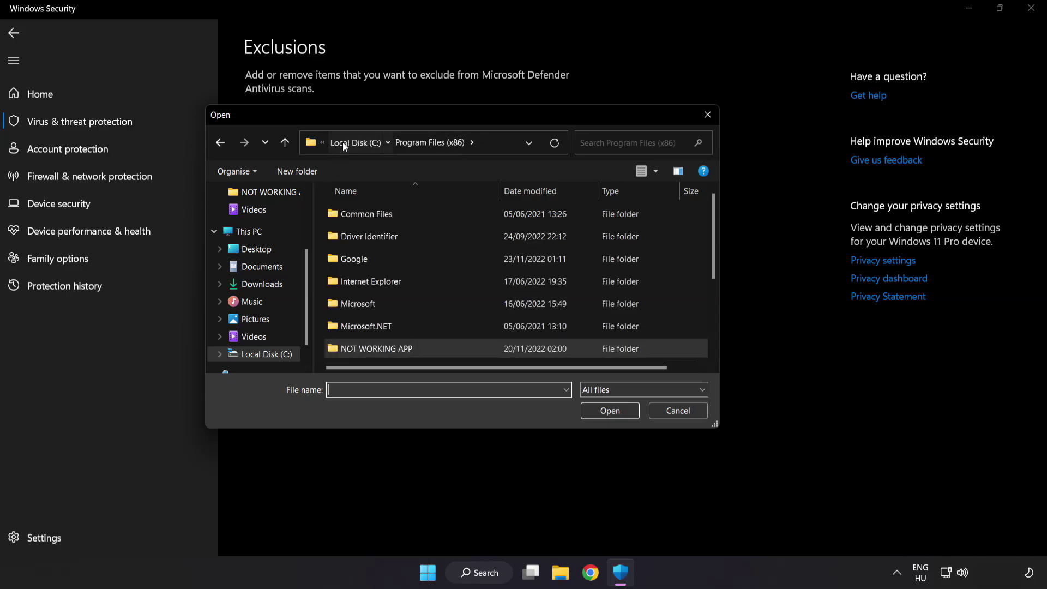
left_click(343, 142)
left_click(345, 143)
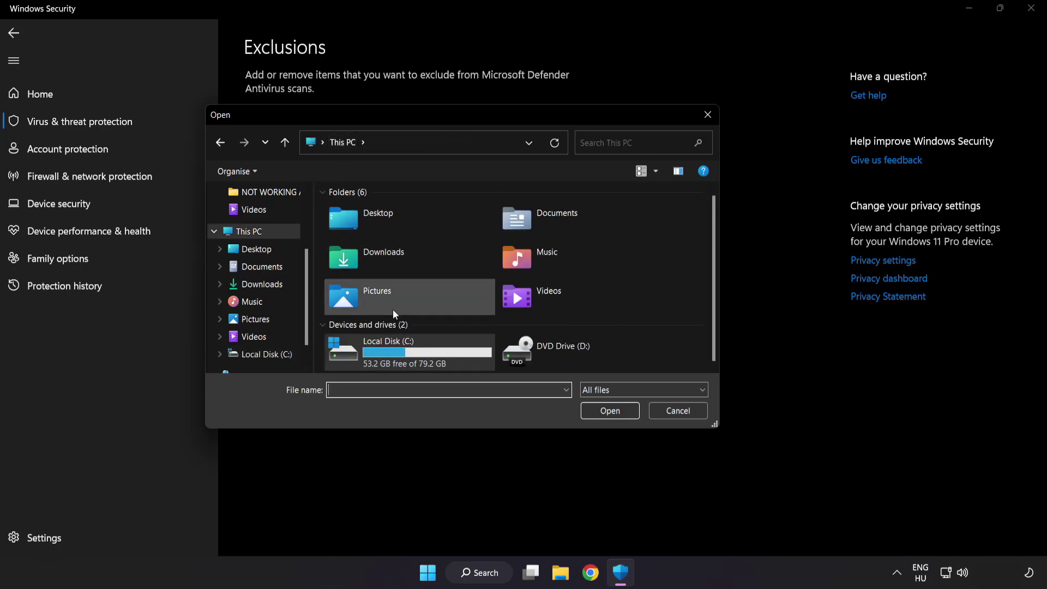
double_click(391, 357)
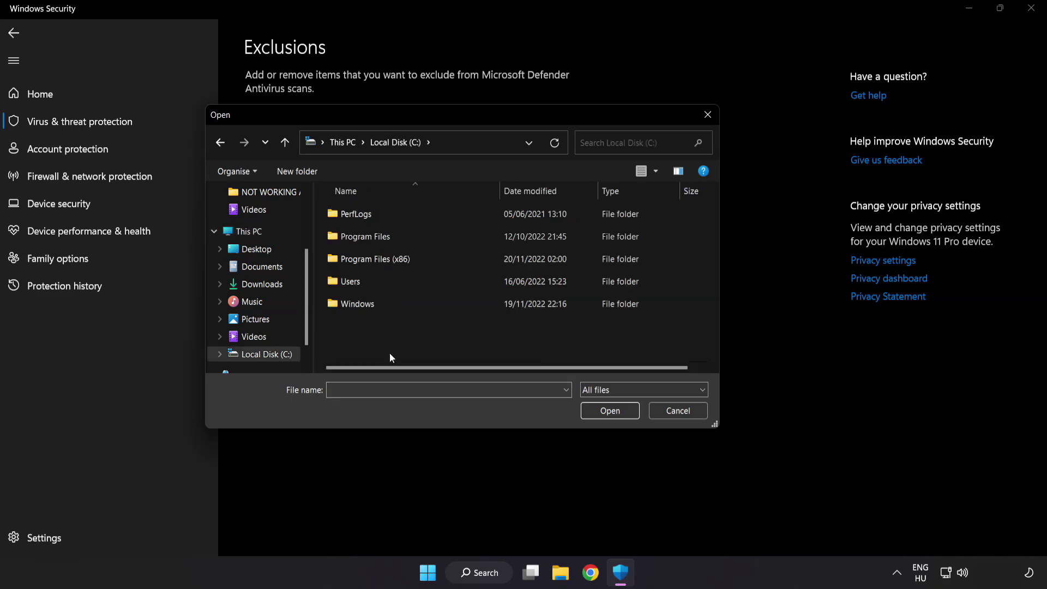
double_click(404, 255)
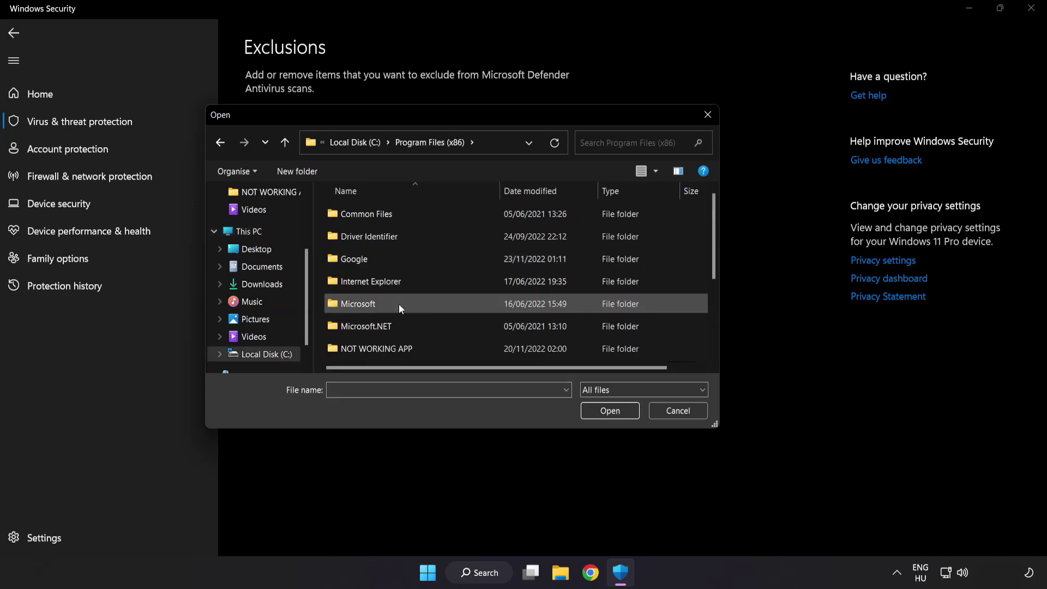
scroll(387, 343, "down", 1)
left_click(374, 284)
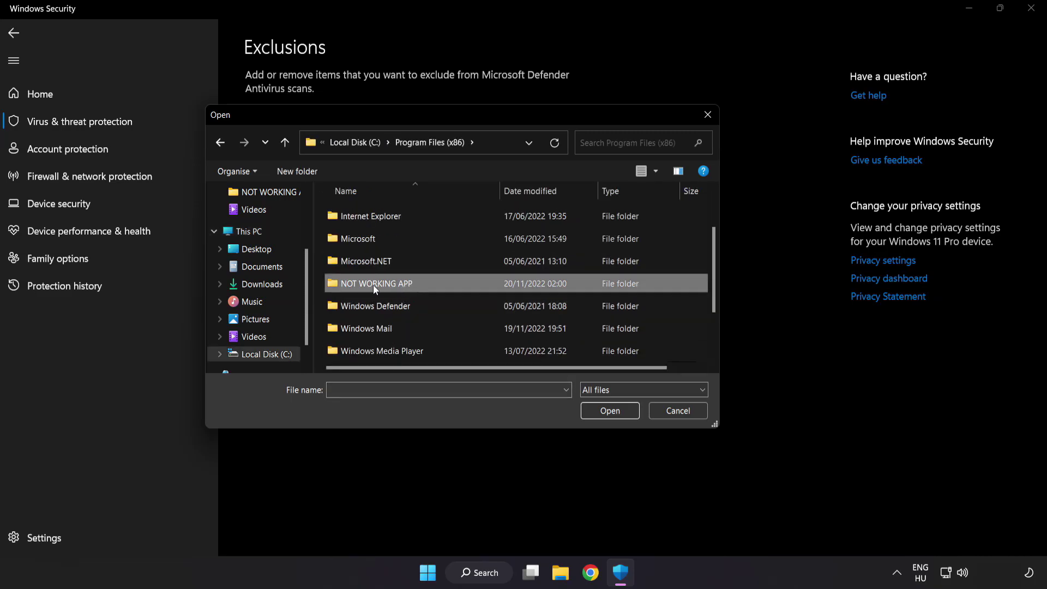
double_click(416, 284)
left_click(387, 218)
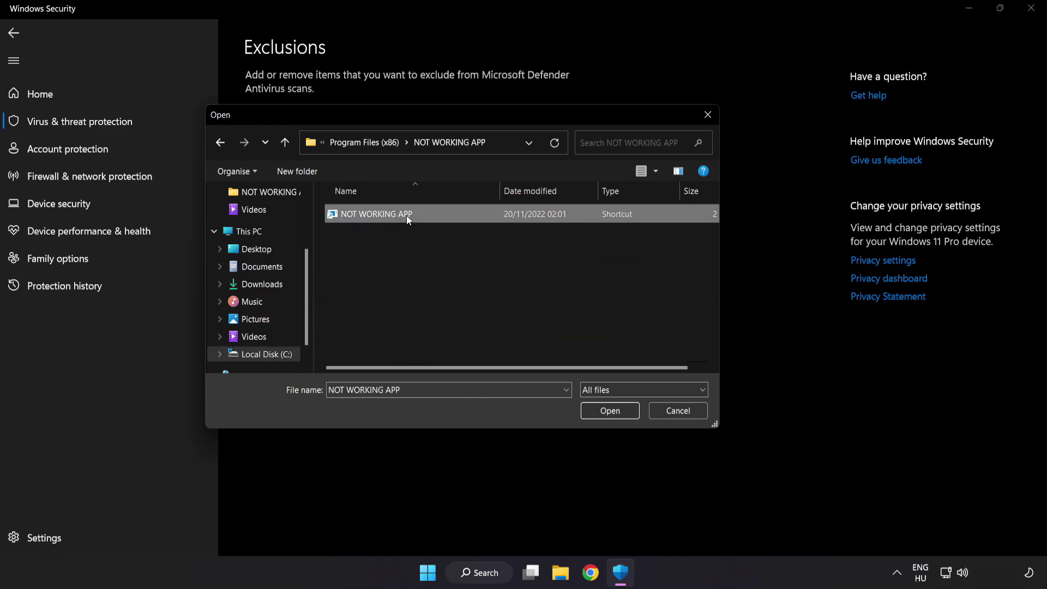
left_click(611, 414)
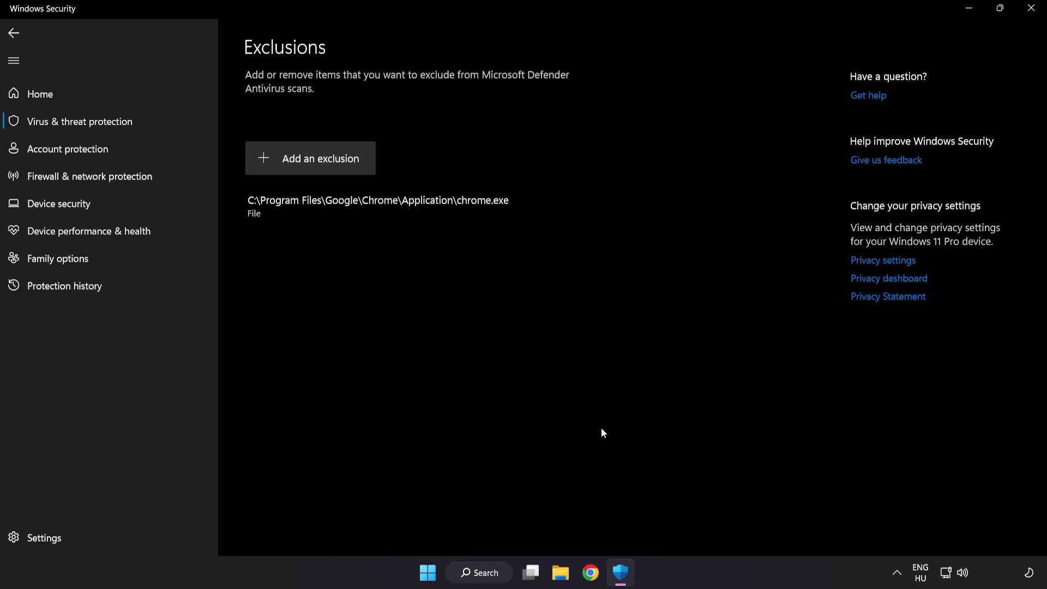
Step: Close Windows Security and show the Start menu's Sleep, Shut down and Restart options
left_click(1027, 17)
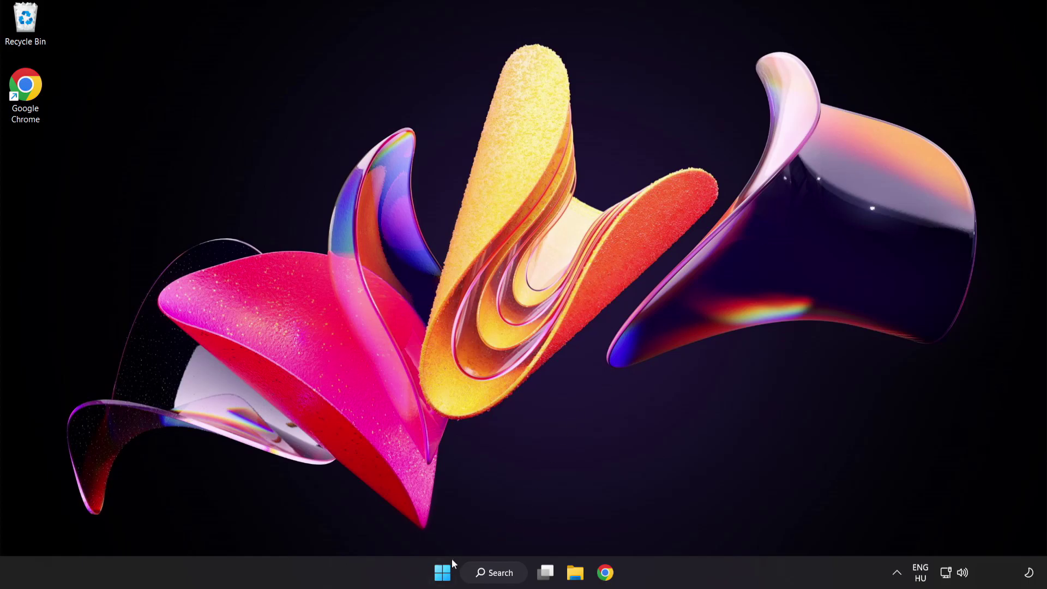
left_click(443, 570)
left_click(696, 526)
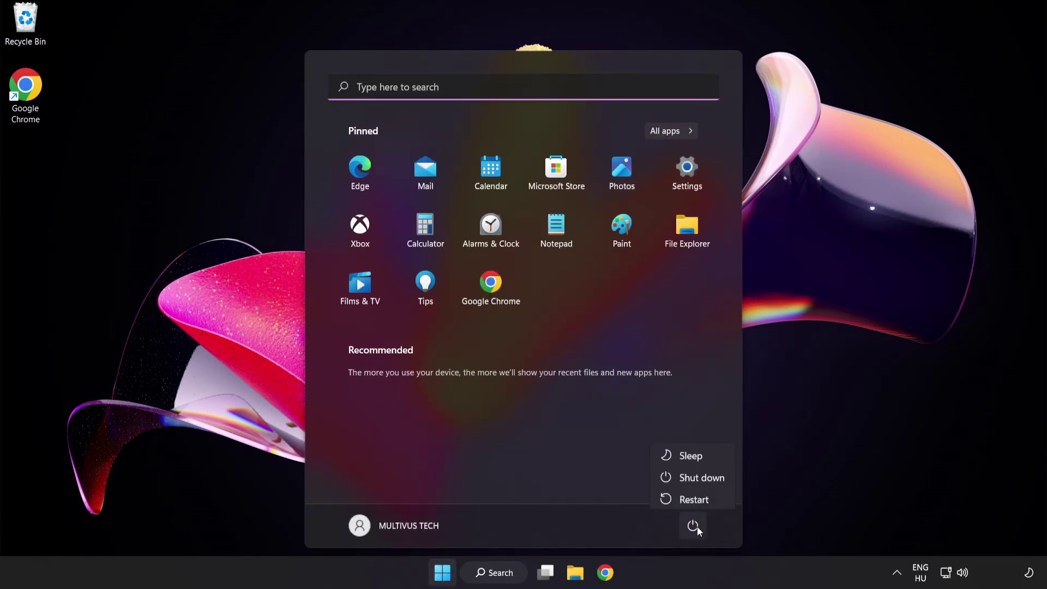